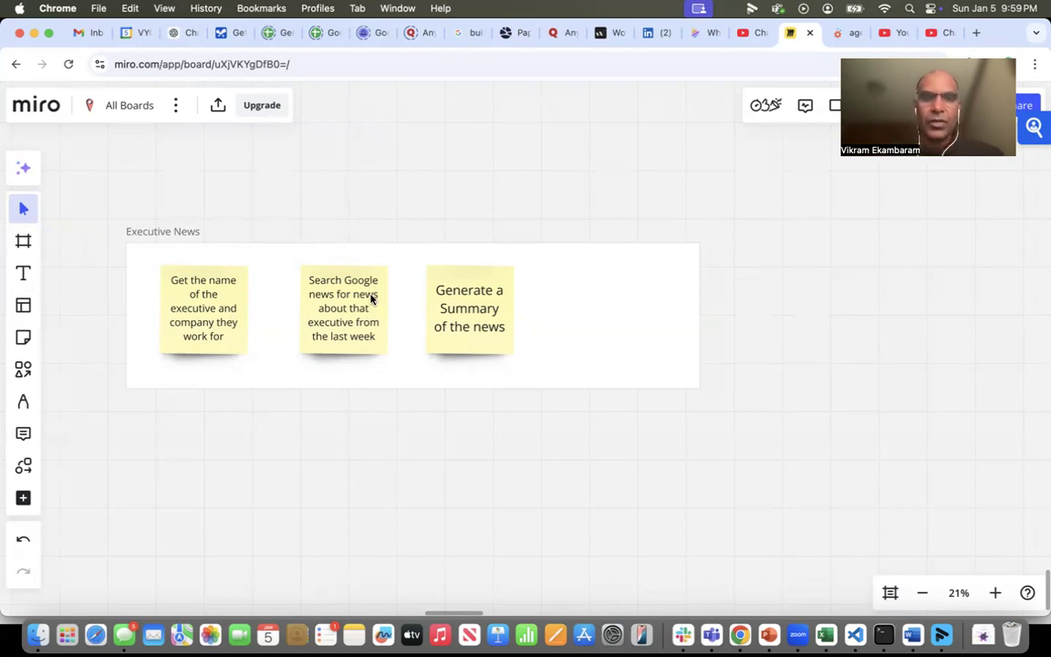
- Switch to the agent.ai builder, create a new agent from scratch and name it "Executive News"
{"action": "left_click", "coordinate": [846, 33]}
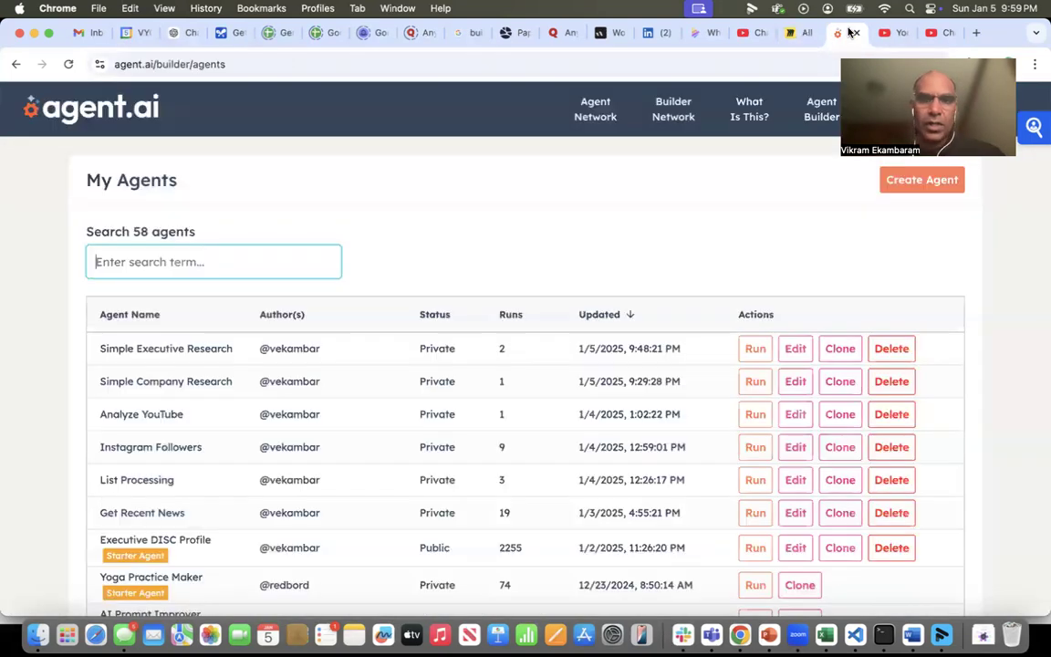
{"action": "left_click", "coordinate": [917, 180]}
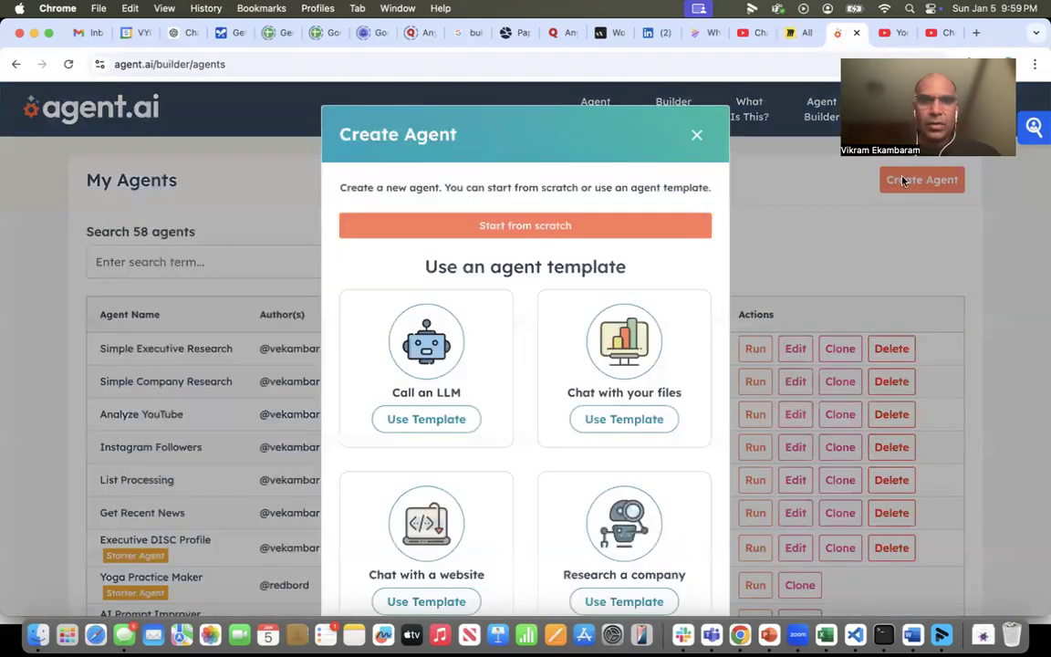
{"action": "left_click", "coordinate": [495, 228]}
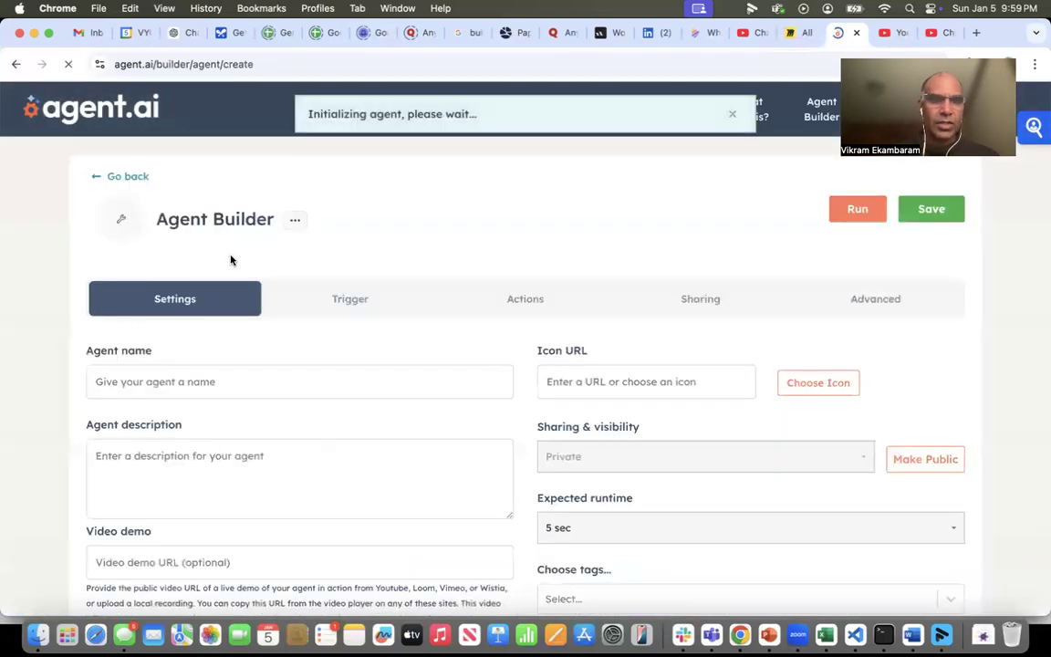
{"action": "left_click", "coordinate": [134, 384]}
{"action": "left_click_drag", "start_coordinate": [134, 383], "coordinate": [91, 383]}
{"action": "type", "text": "Executive News"}
- Describe the agent as "Given the name and company of an executive, summarize the news about that executive from the last week."
{"action": "left_click", "coordinate": [103, 461]}
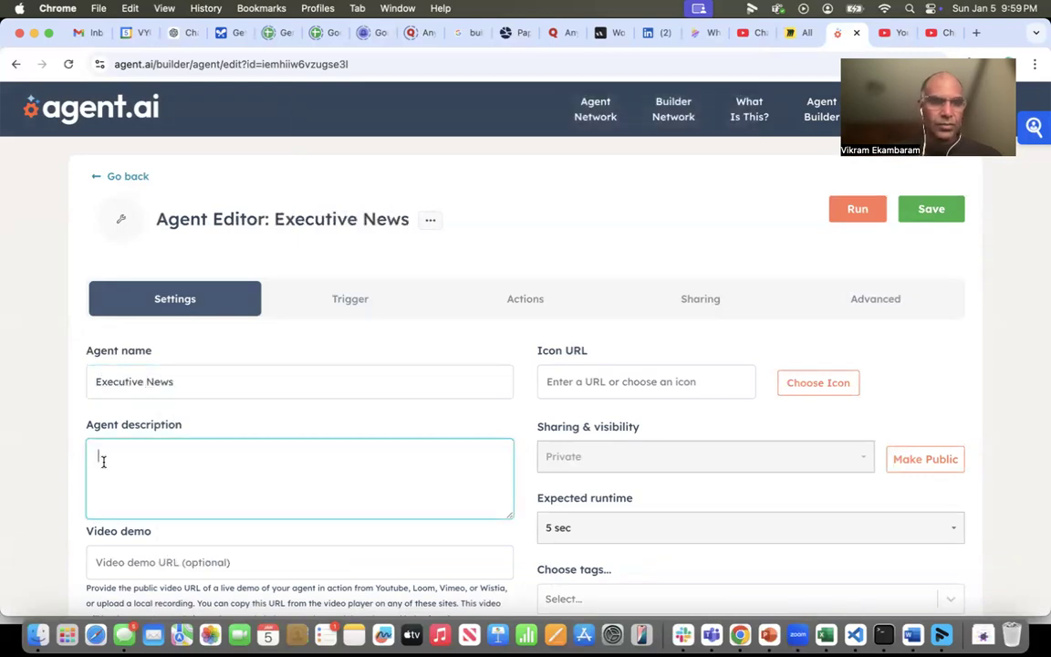
{"action": "type", "text": "Given the name and company of an executive, summ"}
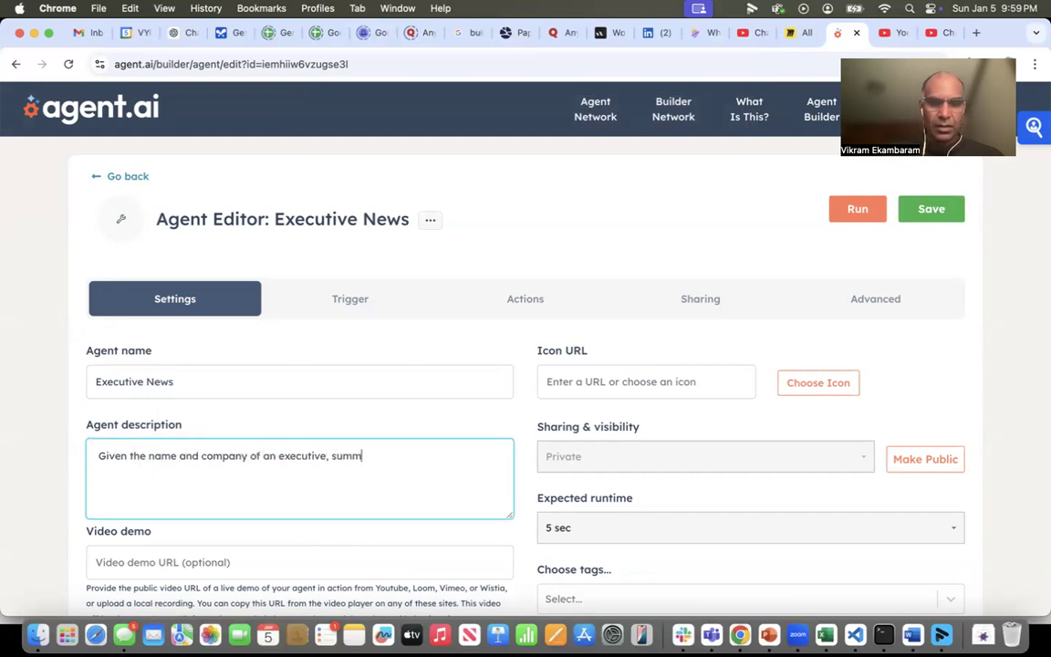
{"action": "type", "text": "arize the news a"}
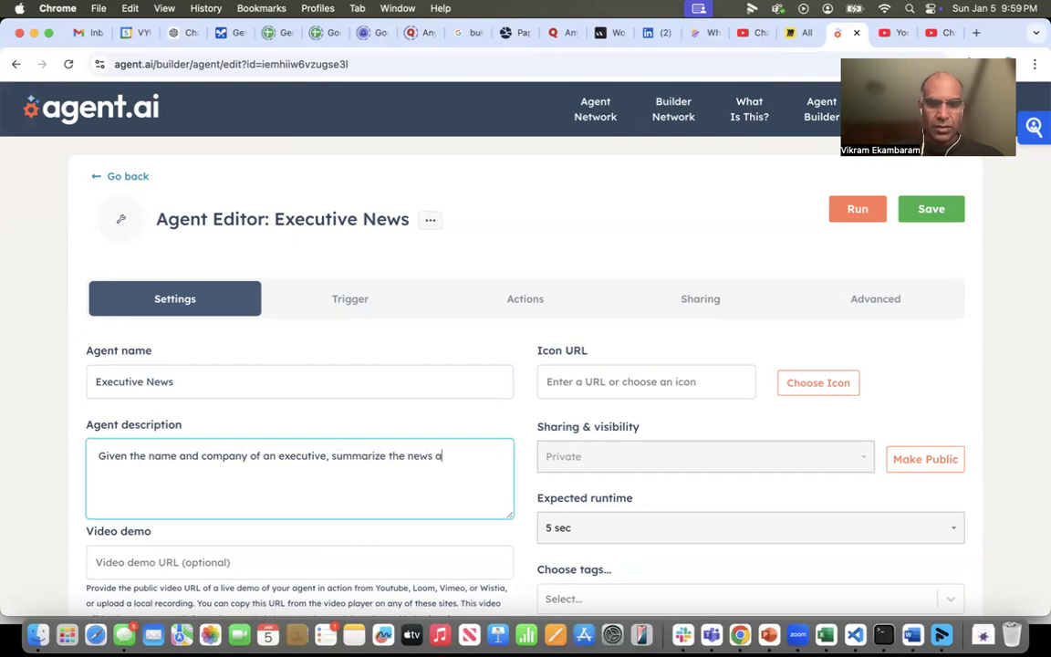
{"action": "type", "text": "bout that executive "}
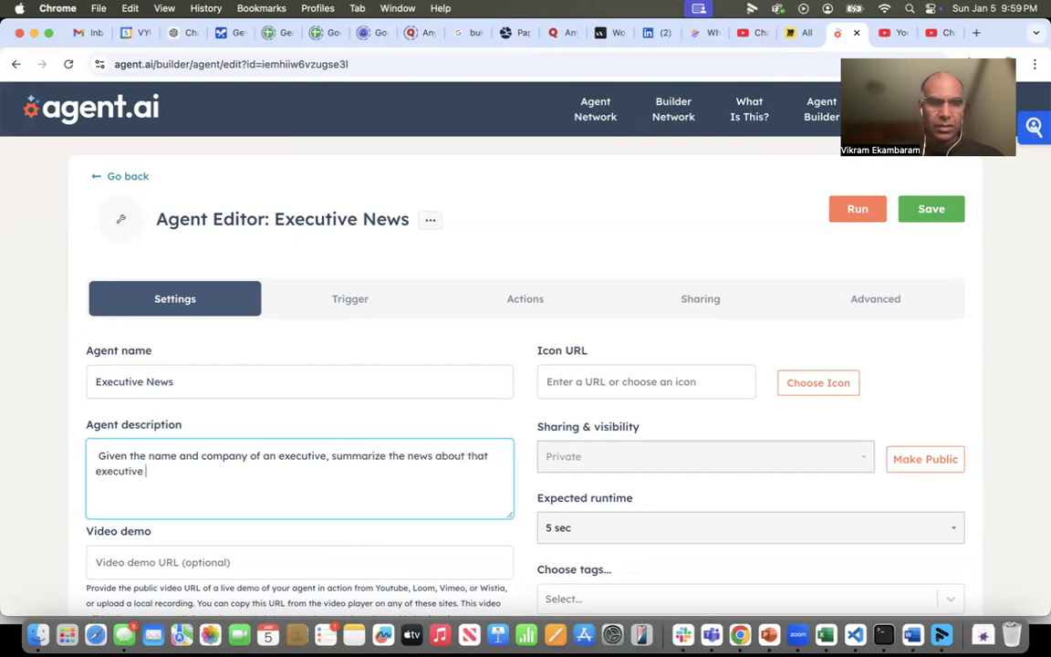
{"action": "type", "text": "from the last week."}
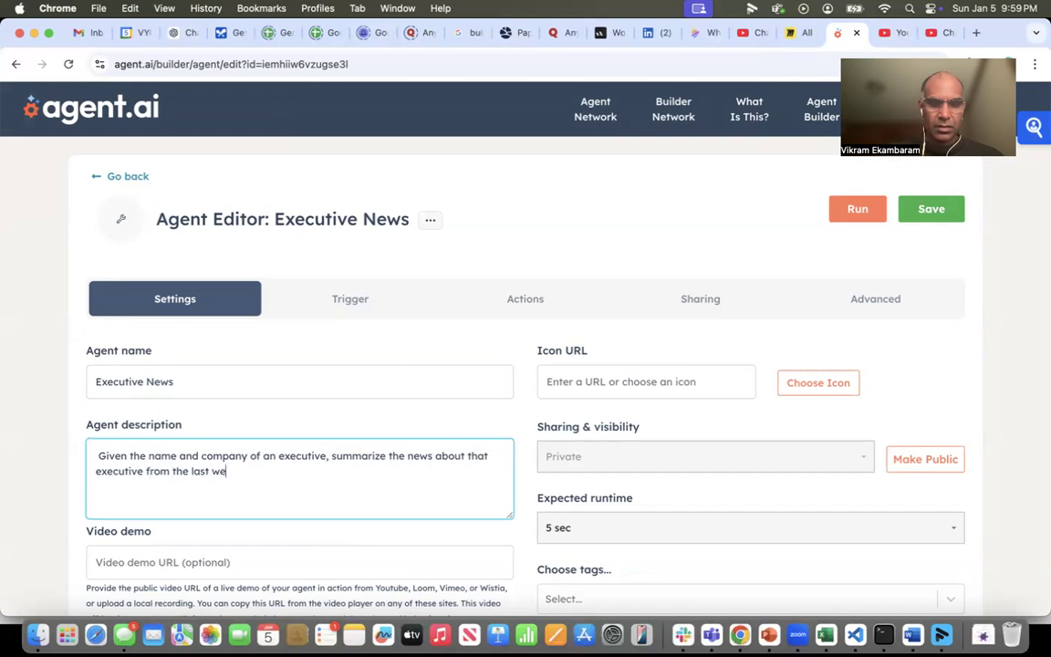
- Set the agent's username to executive_news so it gets a human-readable URL
{"action": "scroll", "coordinate": [94, 475], "scroll_direction": "down", "scroll_amount": 5}
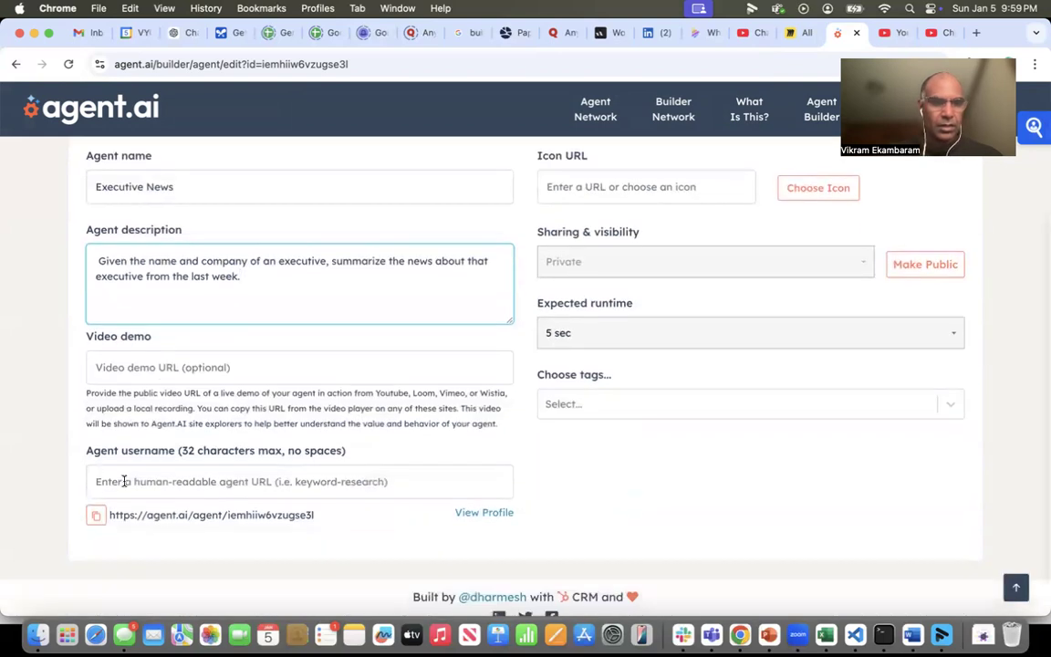
{"action": "left_click", "coordinate": [122, 482]}
{"action": "type", "text": "exe"}
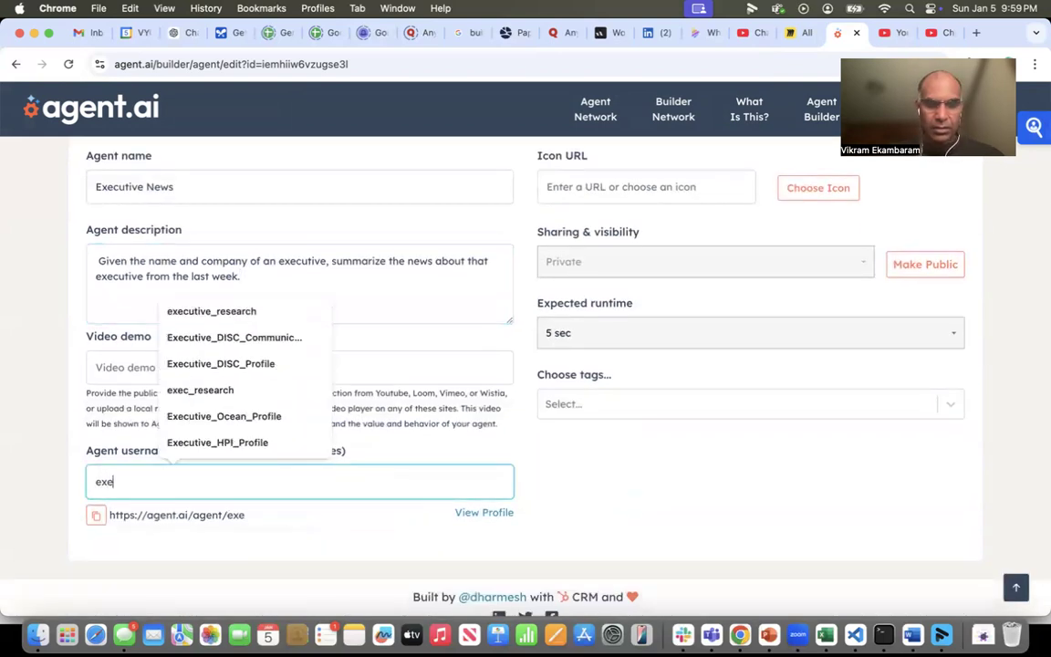
{"action": "type", "text": "cutive_news"}
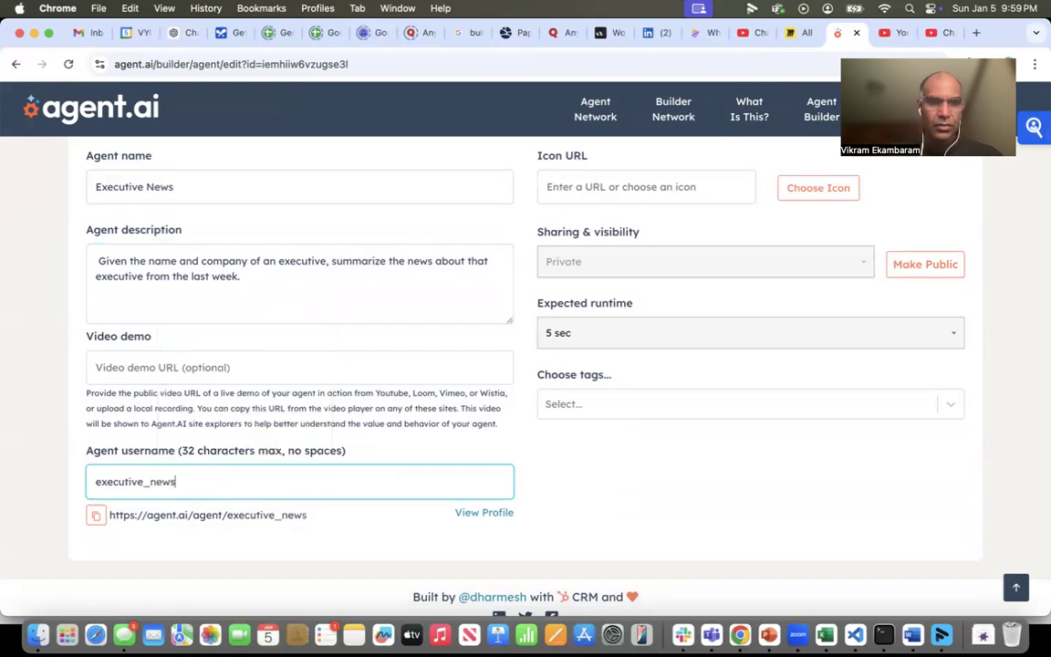
- Choose the action.svg icon from the provided icons as the agent's icon
{"action": "scroll", "coordinate": [388, 517], "scroll_direction": "up", "scroll_amount": 1}
{"action": "scroll", "coordinate": [388, 517], "scroll_direction": "up", "scroll_amount": 2}
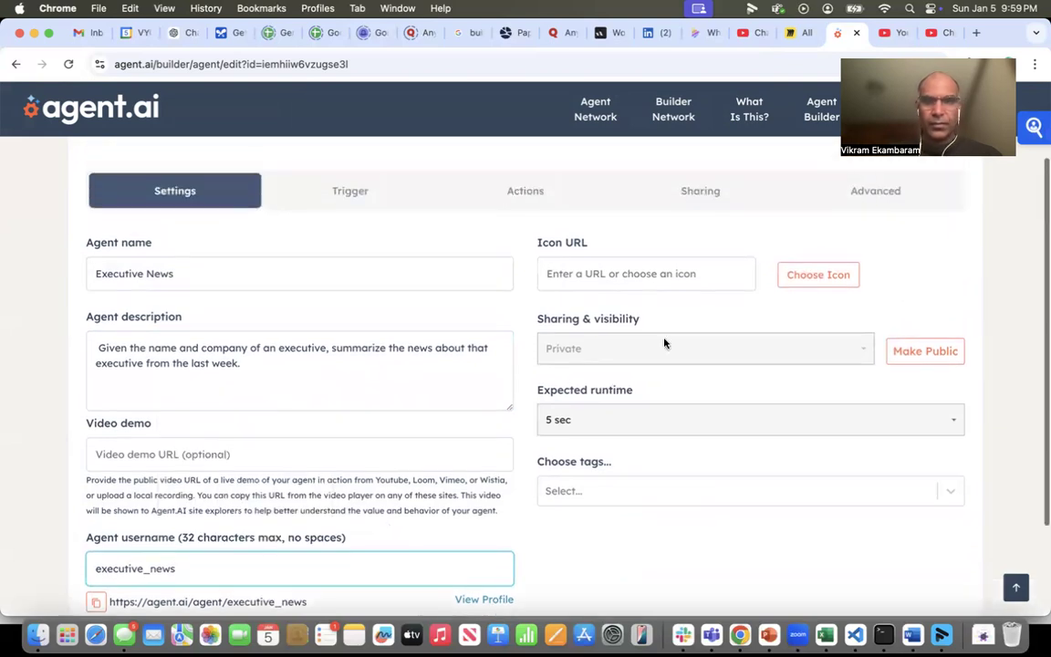
{"action": "left_click", "coordinate": [806, 274]}
{"action": "left_click", "coordinate": [703, 367]}
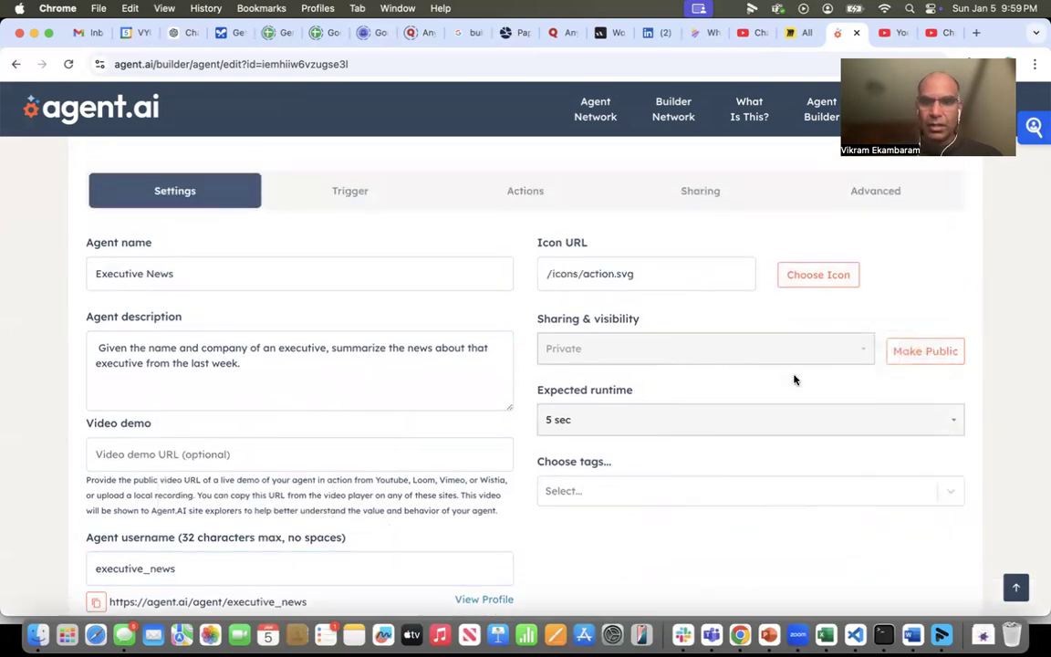
- Tag the agent with Sales and Marketing
{"action": "scroll", "coordinate": [711, 419], "scroll_direction": "down", "scroll_amount": 1}
{"action": "left_click", "coordinate": [657, 455]}
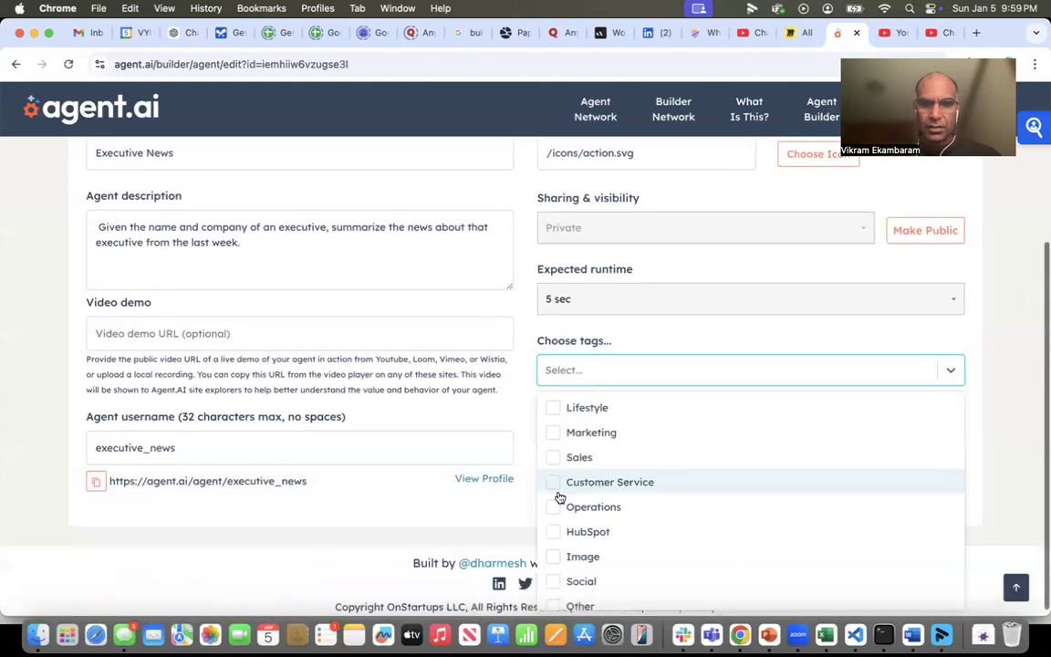
{"action": "left_click", "coordinate": [559, 455]}
{"action": "left_click", "coordinate": [562, 442]}
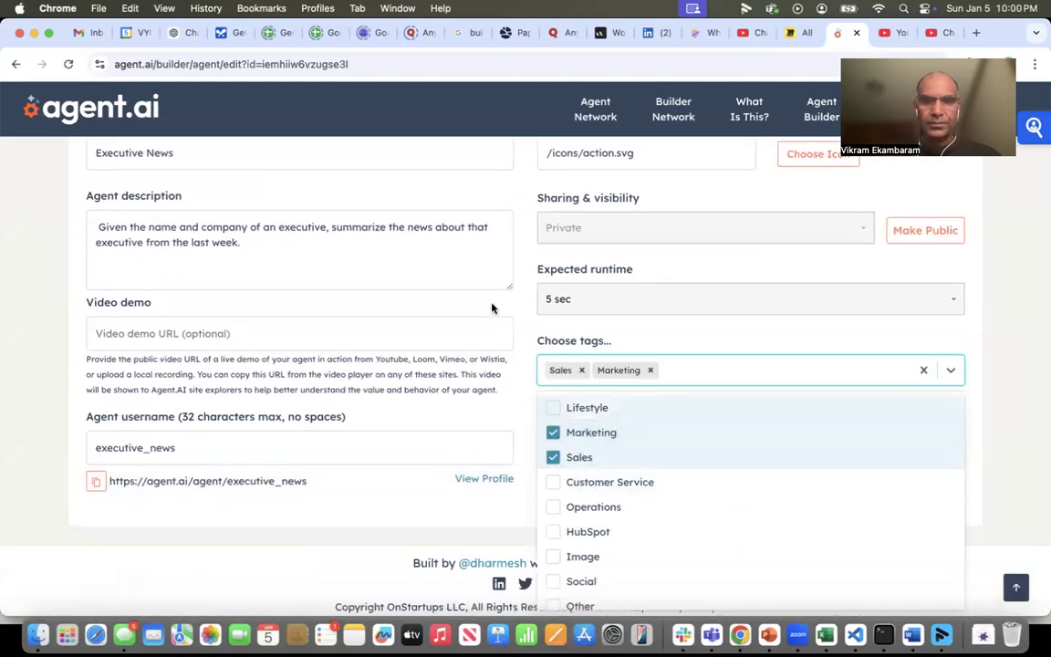
{"action": "left_click", "coordinate": [490, 304]}
- Add a Get User Input action of type Text with the prompt "Enter the name and company of the executive."
{"action": "scroll", "coordinate": [485, 333], "scroll_direction": "up", "scroll_amount": 3}
{"action": "left_click", "coordinate": [331, 203]}
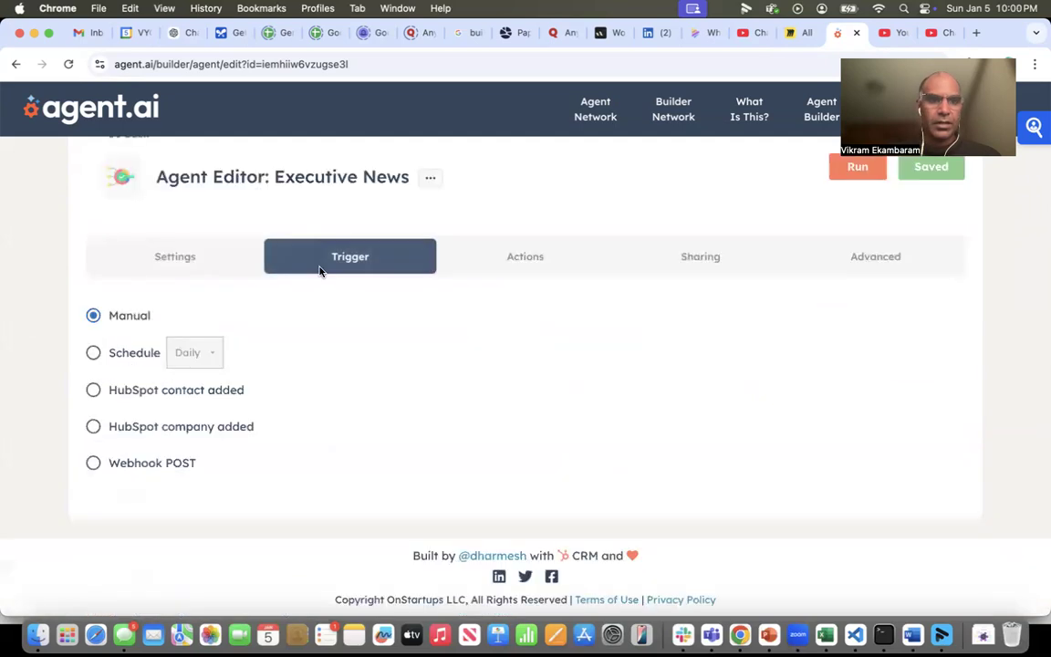
{"action": "left_click", "coordinate": [527, 265]}
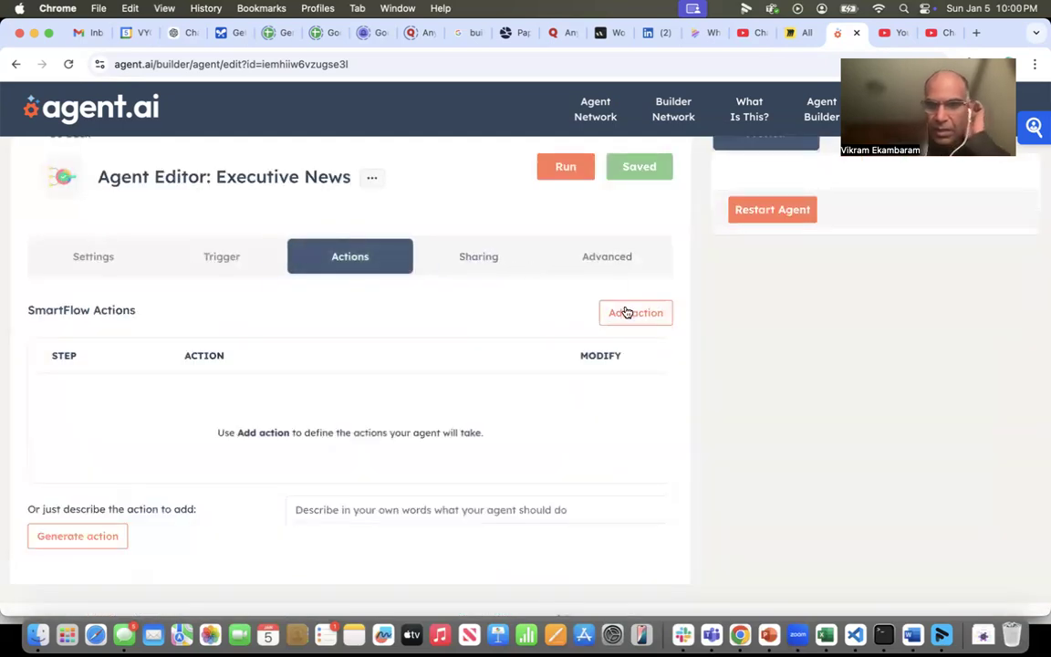
{"action": "left_click", "coordinate": [628, 311]}
{"action": "left_click", "coordinate": [271, 338]}
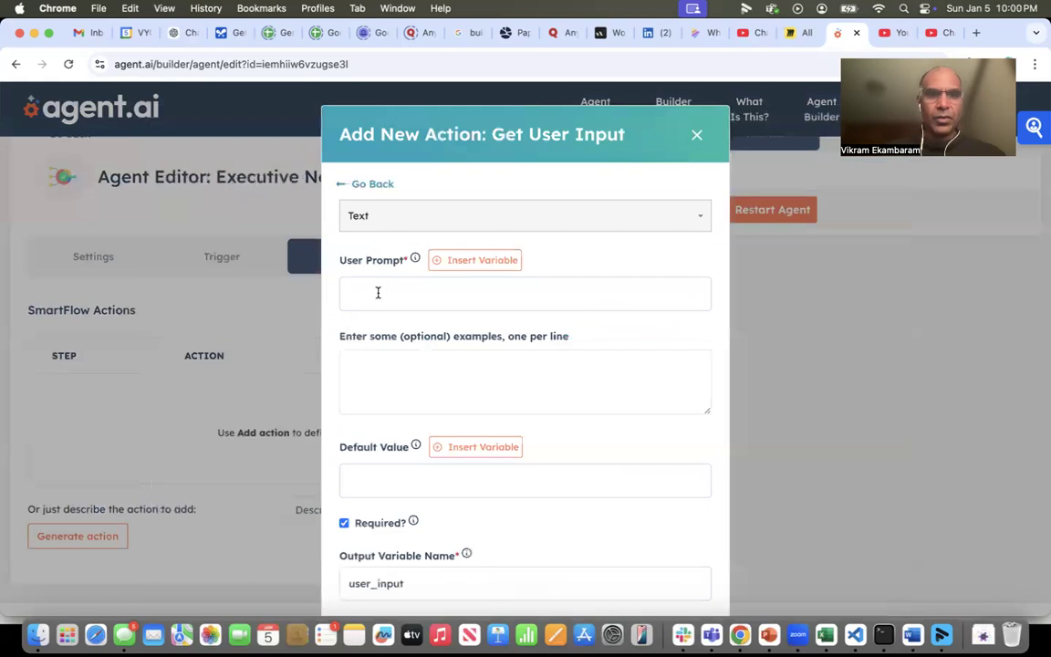
{"action": "left_click", "coordinate": [378, 293]}
{"action": "type", "text": "Enter the nam"}
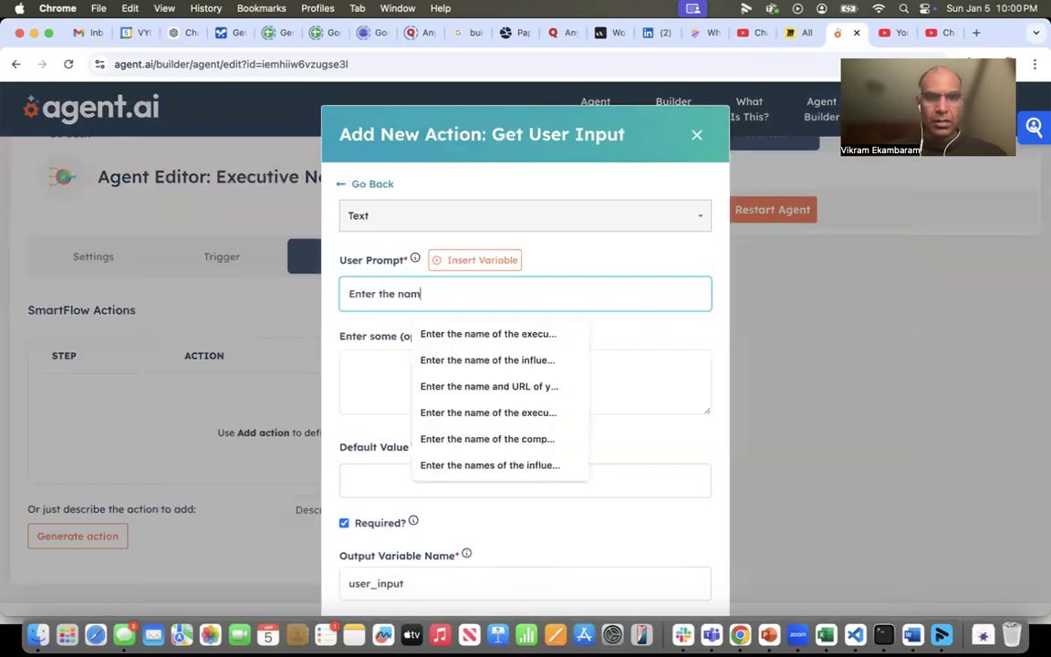
{"action": "type", "text": "e and company of t"}
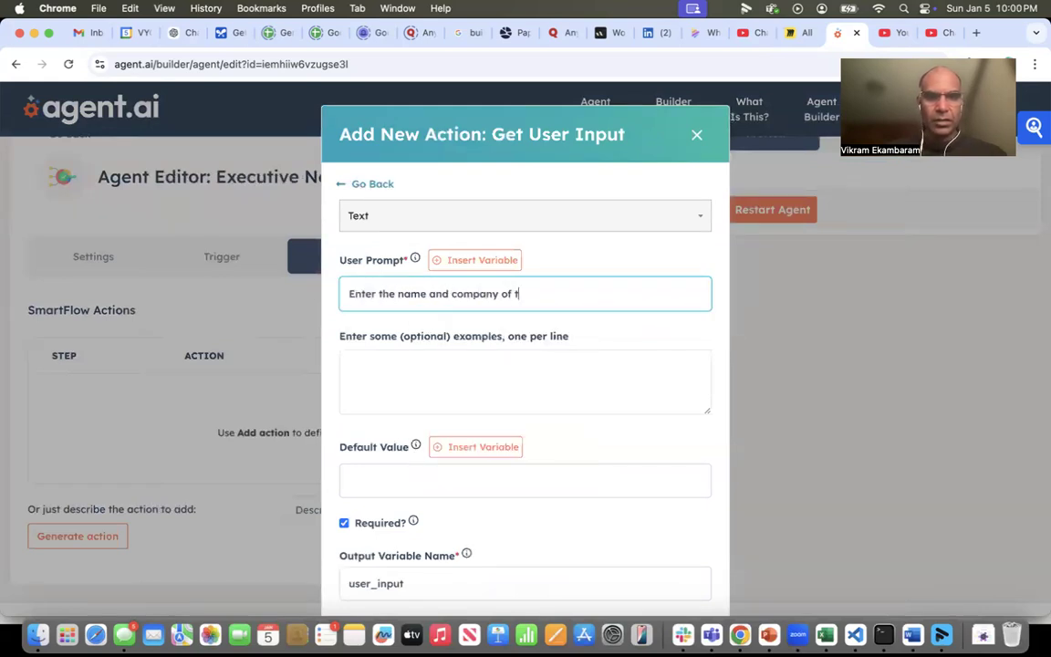
{"action": "type", "text": "he executive."}
- Name the user input's output variable out_exec and save the action
{"action": "scroll", "coordinate": [427, 464], "scroll_direction": "down", "scroll_amount": 2}
{"action": "left_click", "coordinate": [415, 479]}
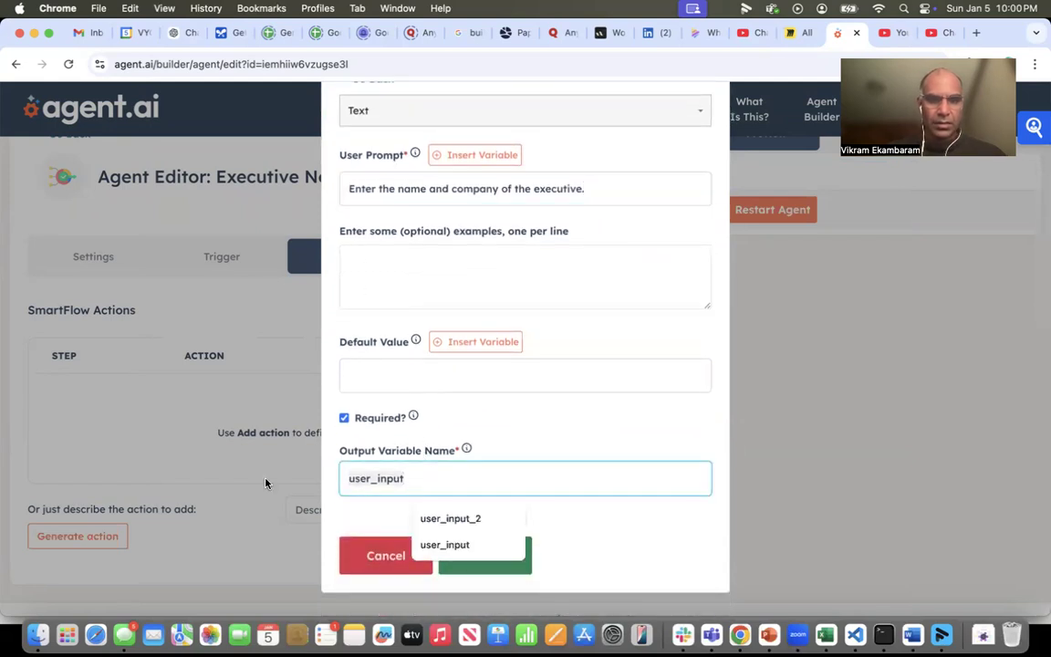
{"action": "type", "text": "out_["}
{"action": "key", "text": "BackSpace"}
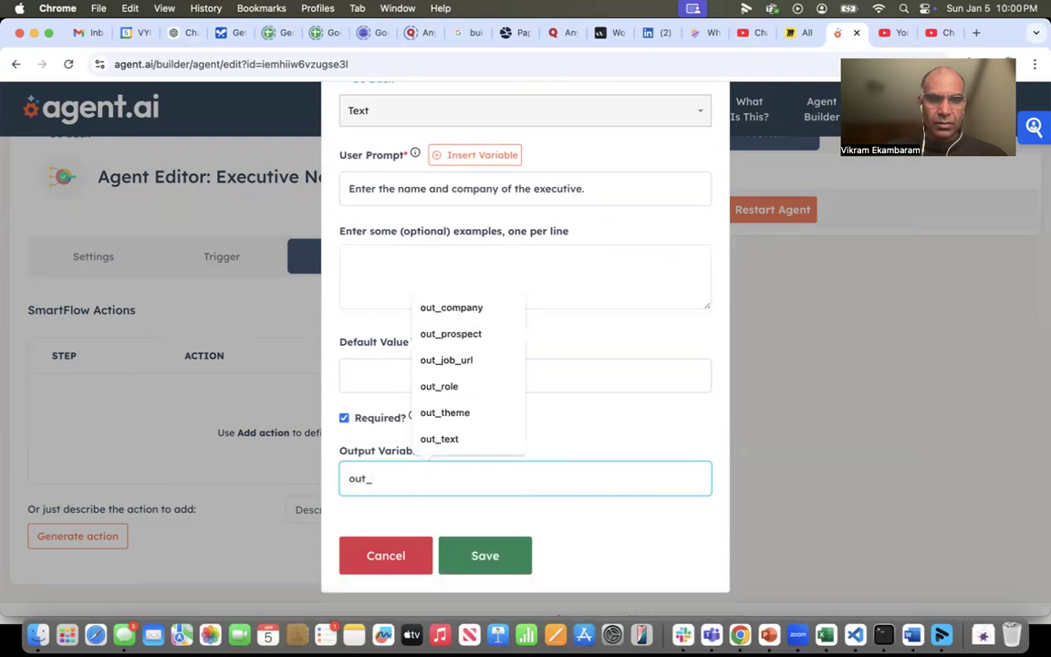
{"action": "type", "text": "exec"}
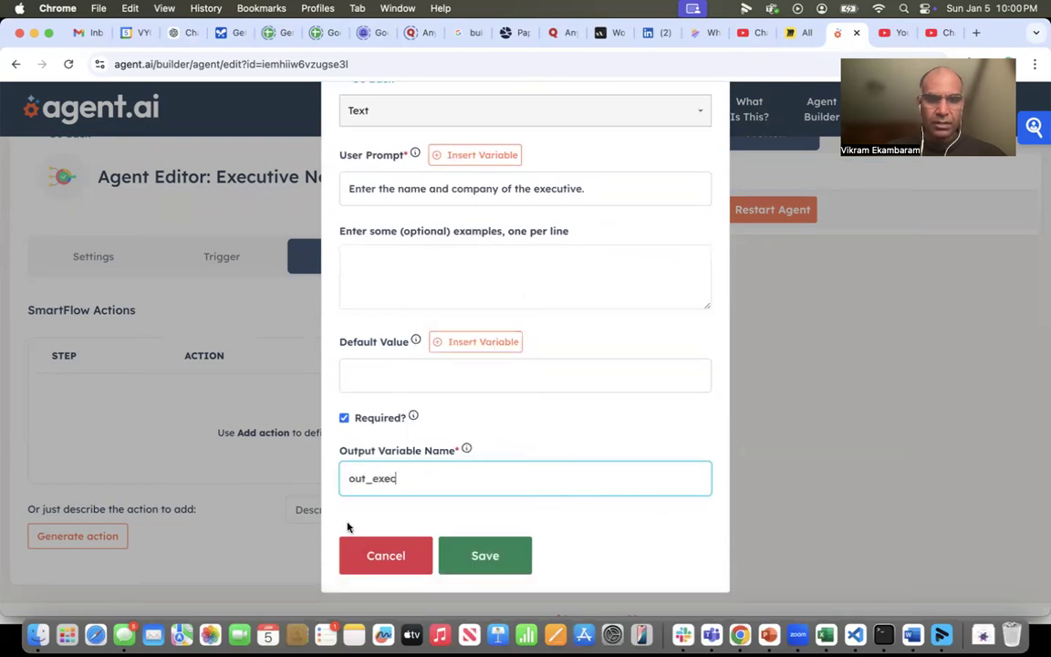
{"action": "left_click", "coordinate": [481, 556]}
- Add a Google News Data action that uses the out_exec variable as its query and covers the last 7 days
{"action": "left_click", "coordinate": [636, 313]}
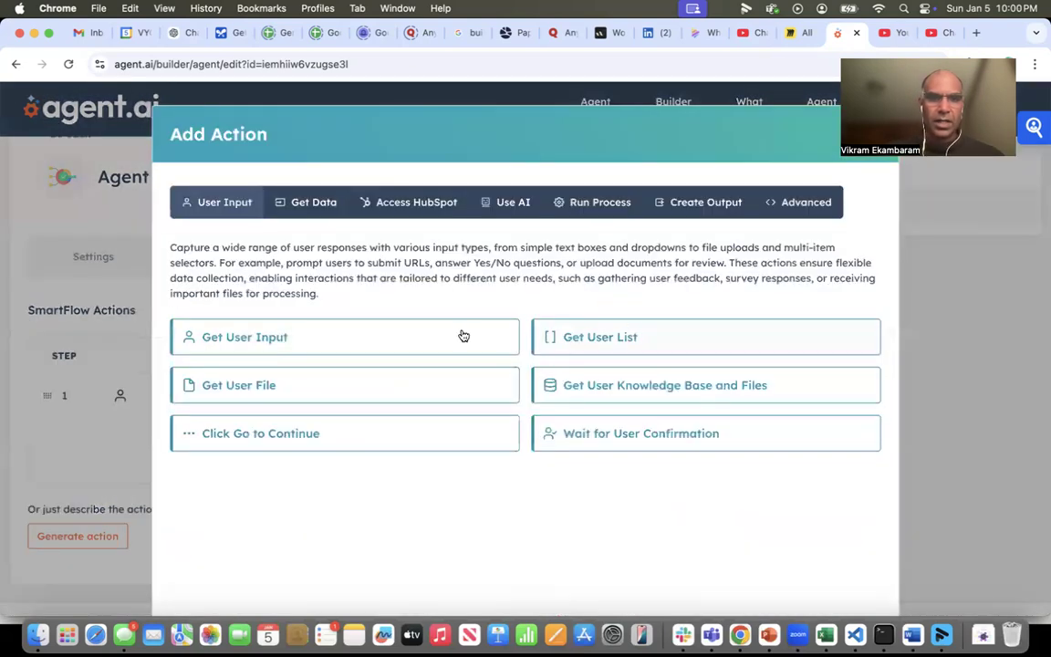
{"action": "left_click", "coordinate": [313, 203]}
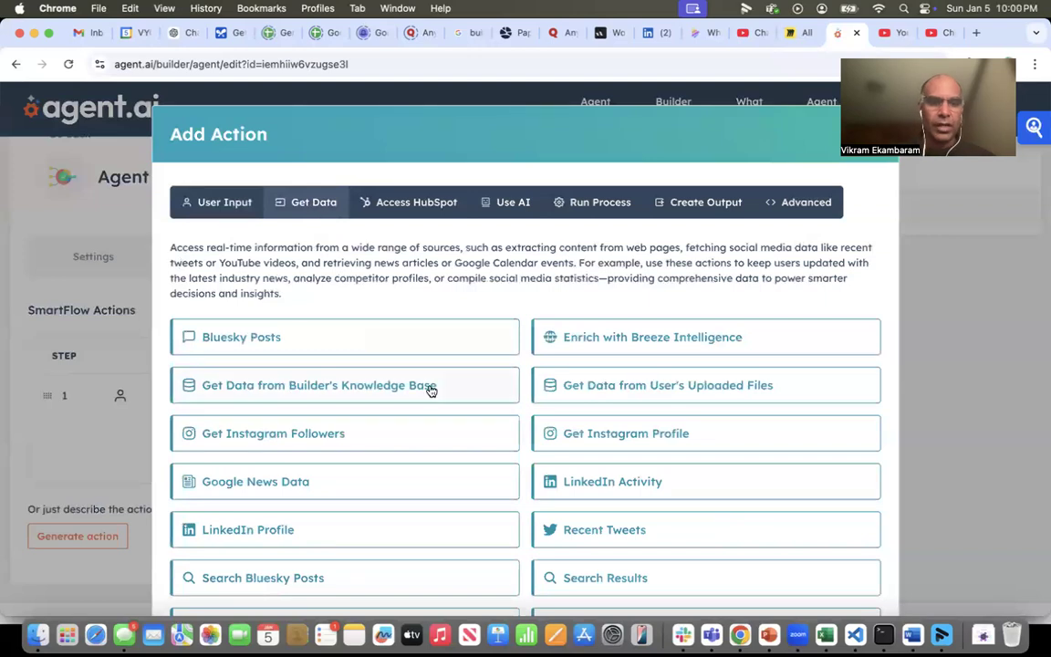
{"action": "scroll", "coordinate": [384, 410], "scroll_direction": "down", "scroll_amount": 1}
{"action": "left_click", "coordinate": [282, 460]}
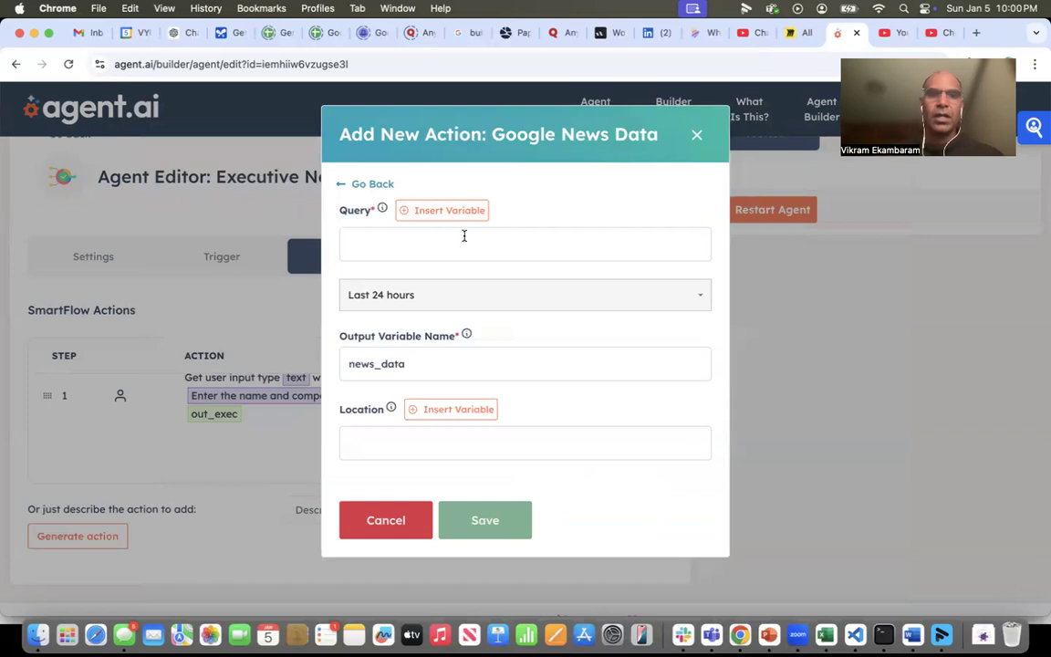
{"action": "left_click", "coordinate": [402, 212]}
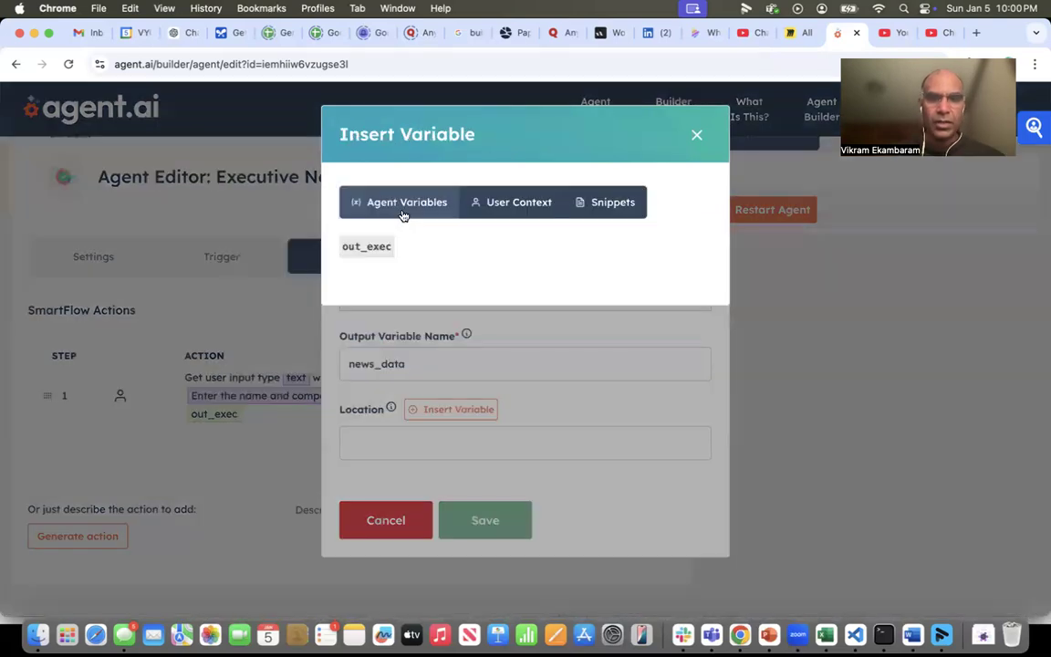
{"action": "left_click", "coordinate": [368, 247]}
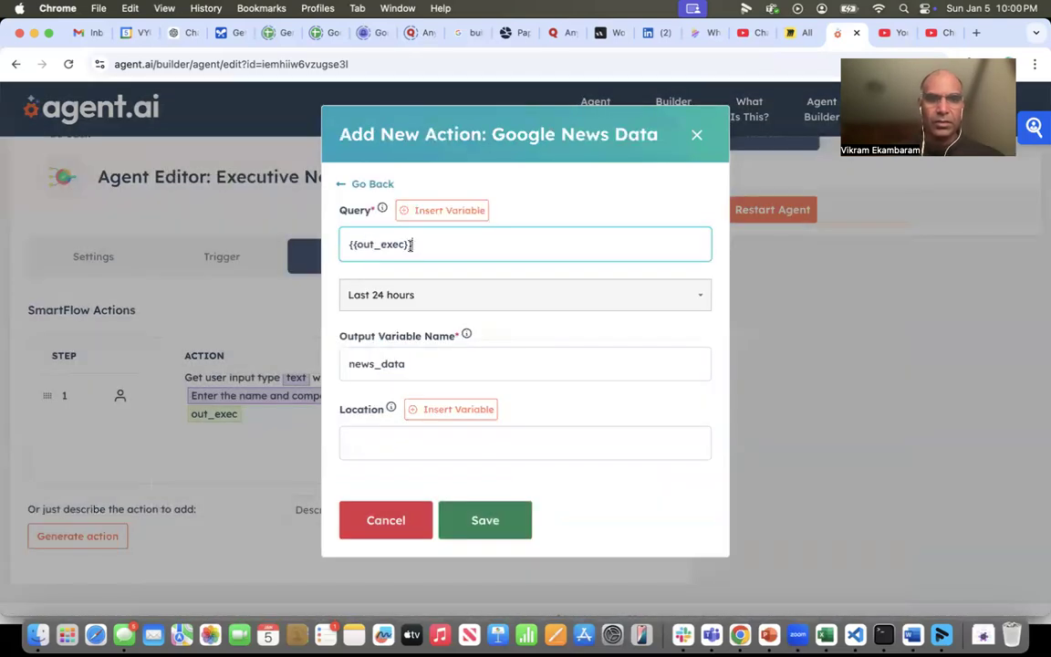
{"action": "left_click", "coordinate": [434, 295]}
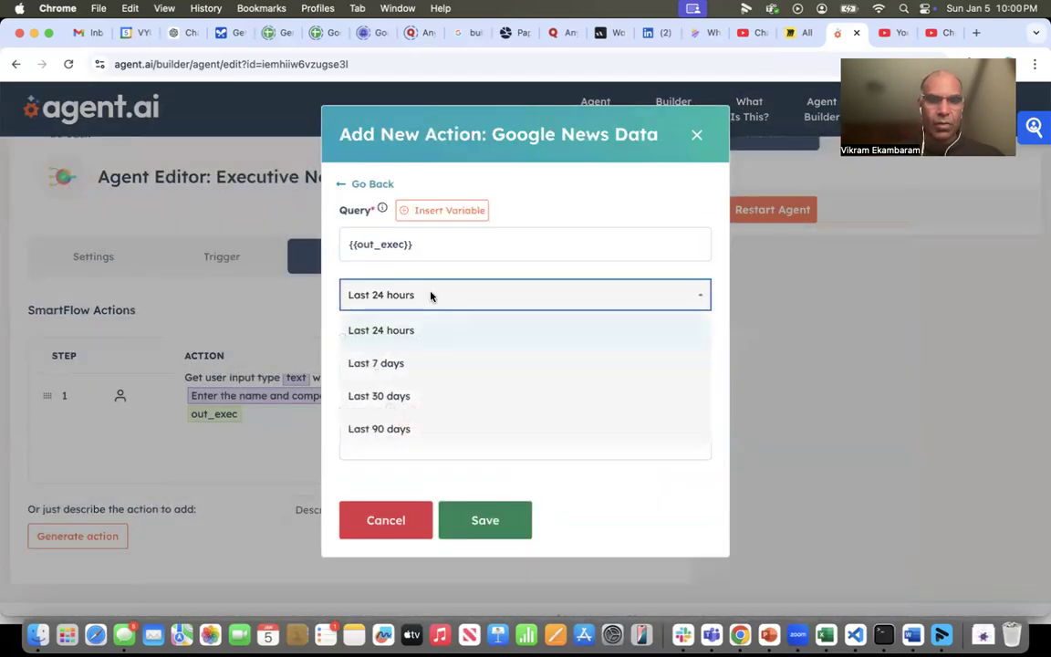
{"action": "left_click", "coordinate": [398, 364]}
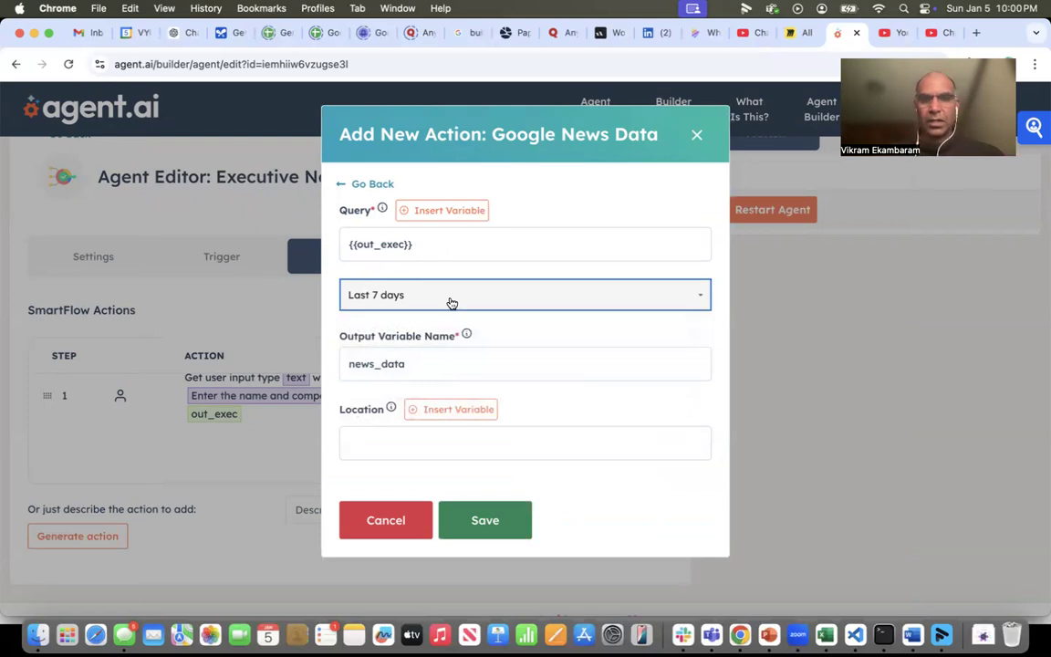
- Name the Google News action's output variable out_news, then save the action and the agent
{"action": "double_click", "coordinate": [371, 363]}
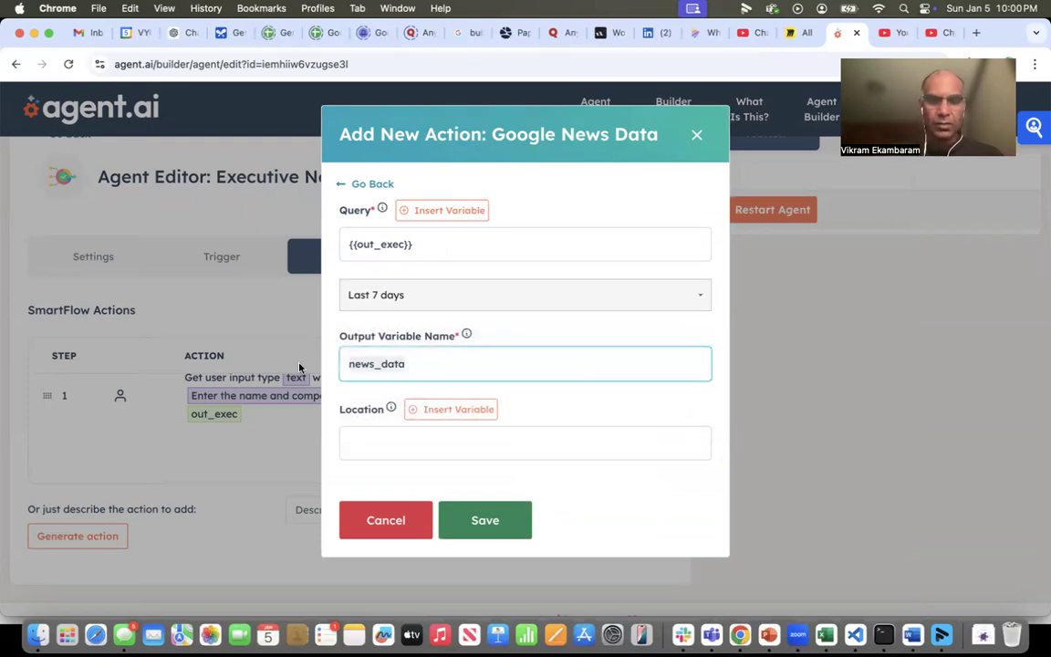
{"action": "type", "text": "out_news"}
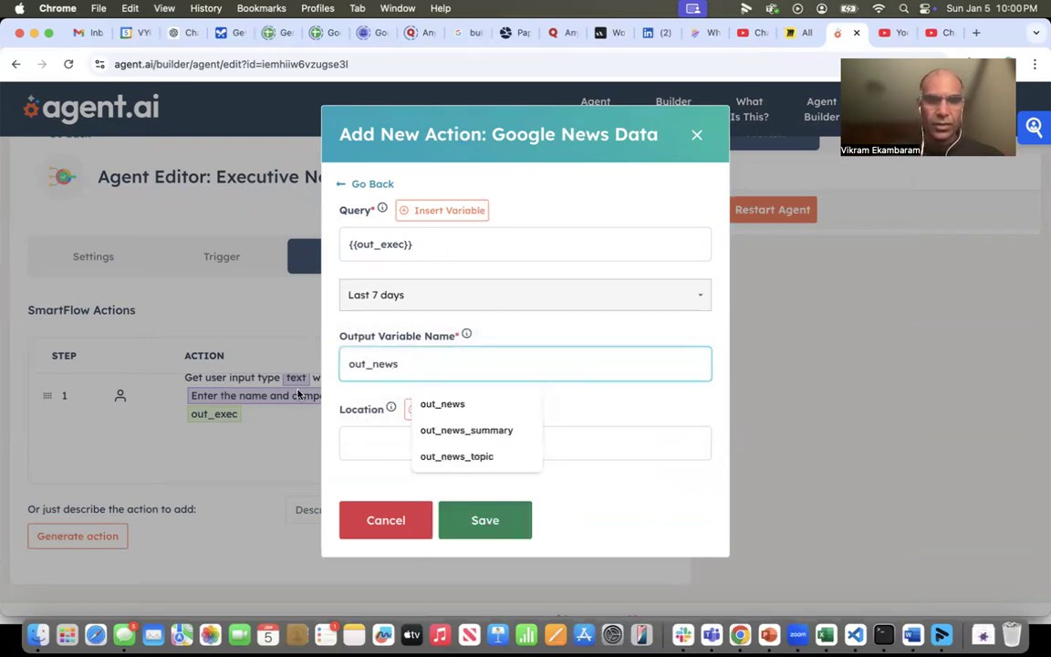
{"action": "left_click", "coordinate": [340, 396]}
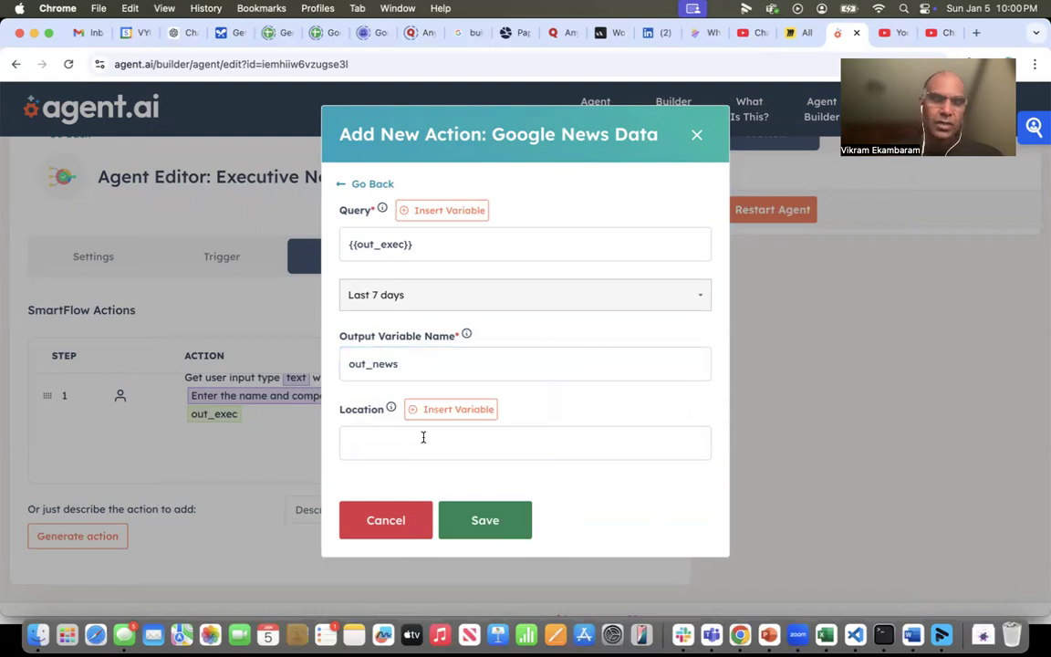
{"action": "left_click", "coordinate": [483, 521]}
{"action": "left_click", "coordinate": [639, 168]}
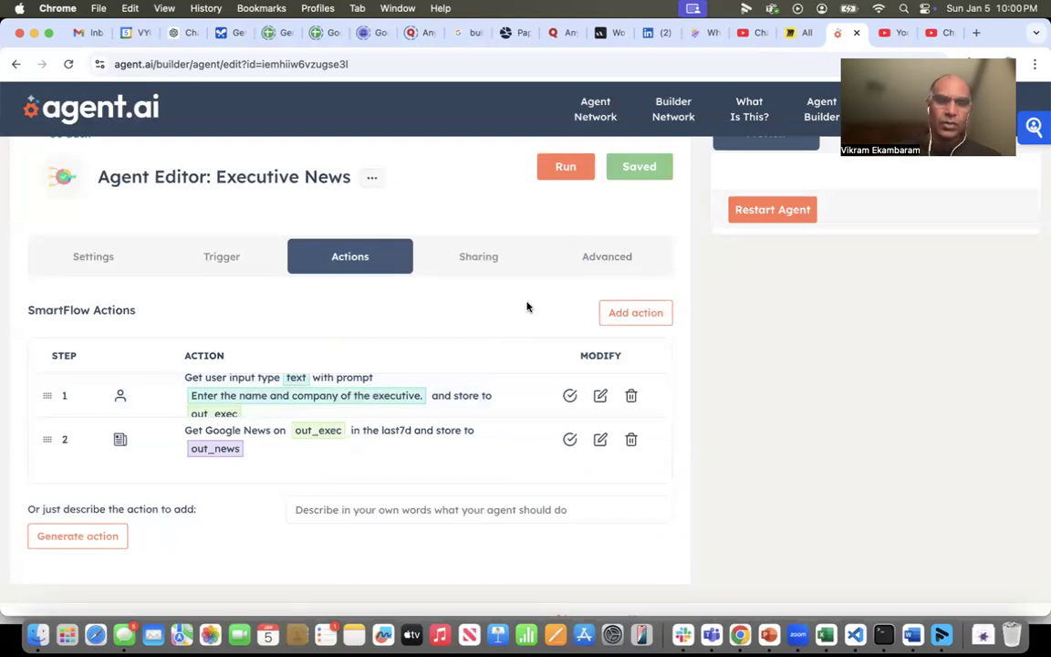
- Add a Use GenAI (LLM) action and set its LLM engine to GPT-4o-Mini
{"action": "left_click", "coordinate": [615, 310]}
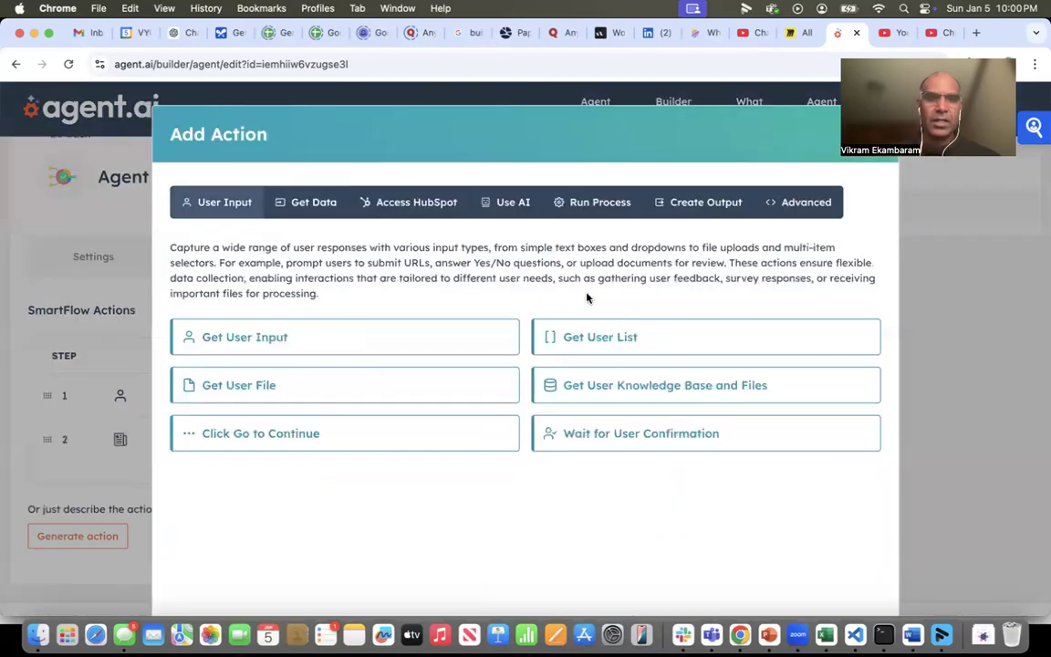
{"action": "left_click", "coordinate": [507, 203]}
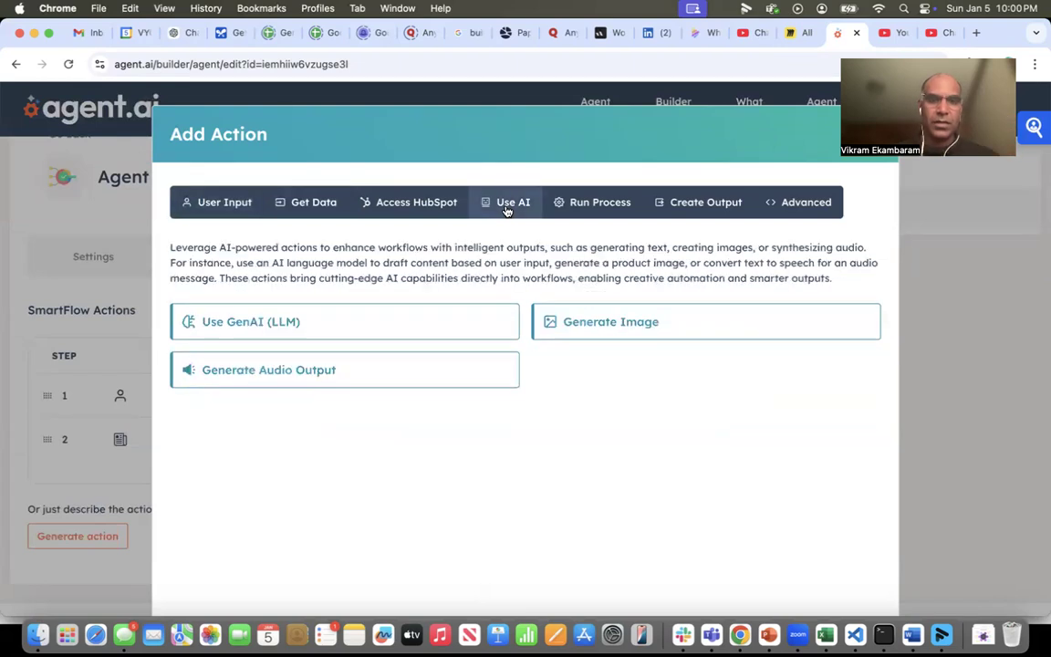
{"action": "left_click", "coordinate": [268, 320]}
{"action": "left_click", "coordinate": [241, 225]}
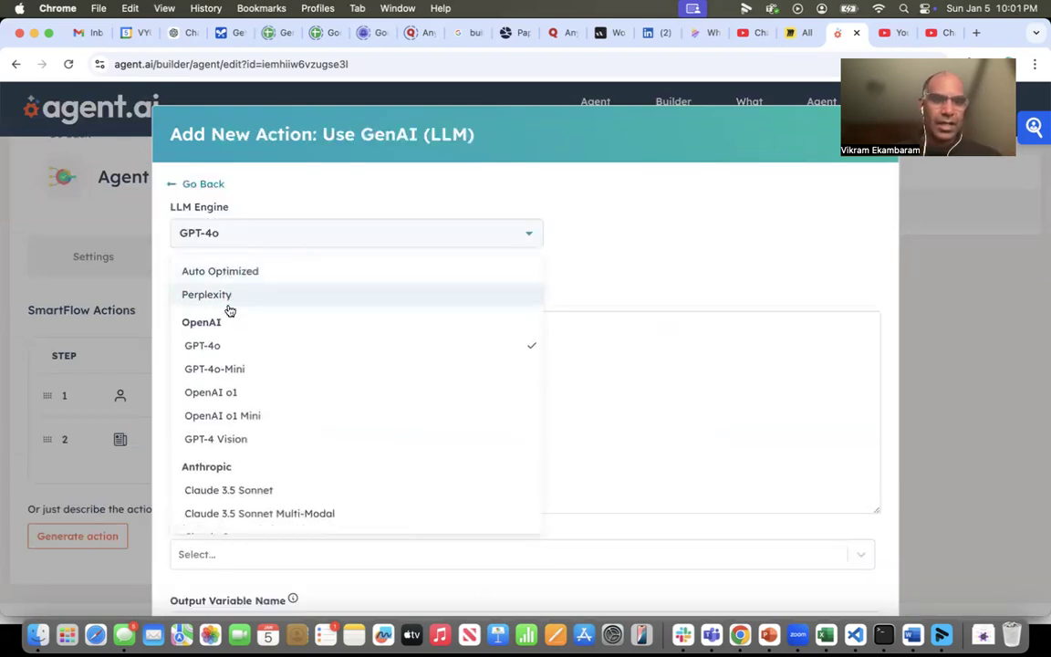
{"action": "left_click", "coordinate": [208, 367]}
- Begin the LLM action's instructions with "I am providing you with news articles about an executive"
{"action": "left_click", "coordinate": [258, 345]}
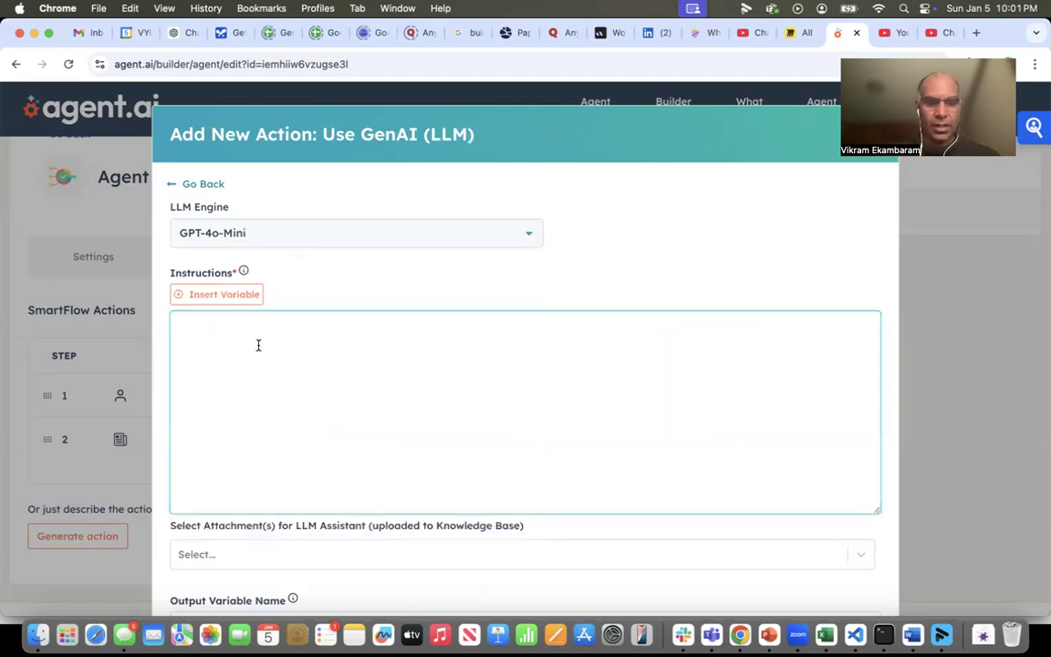
{"action": "type", "text": "Executive Research Enter the LinkedIn URL of the executive Read the LinkedIn Profile of the executive Read the LinkedIn Posts of the executive Generate a summary about the executive"}
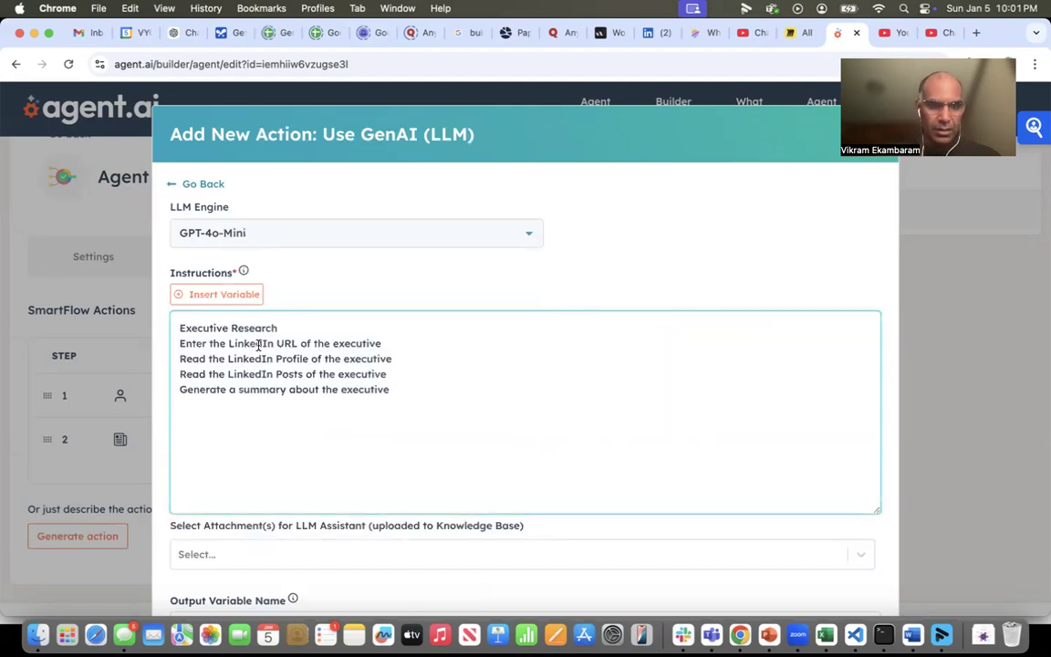
{"action": "key", "text": "cmd+z"}
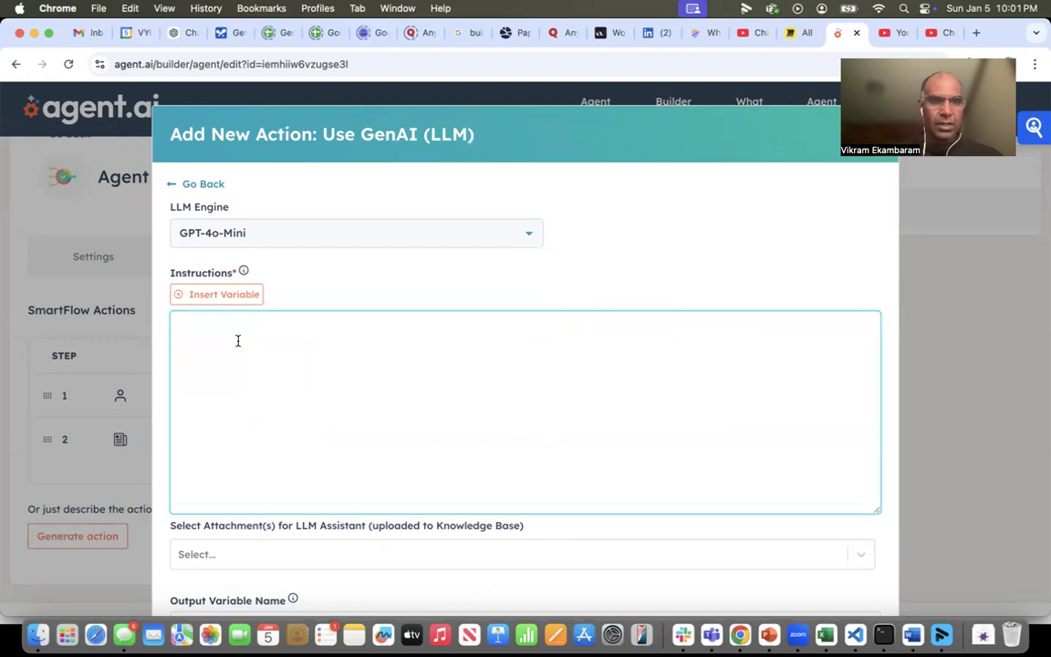
{"action": "type", "text": "I am "}
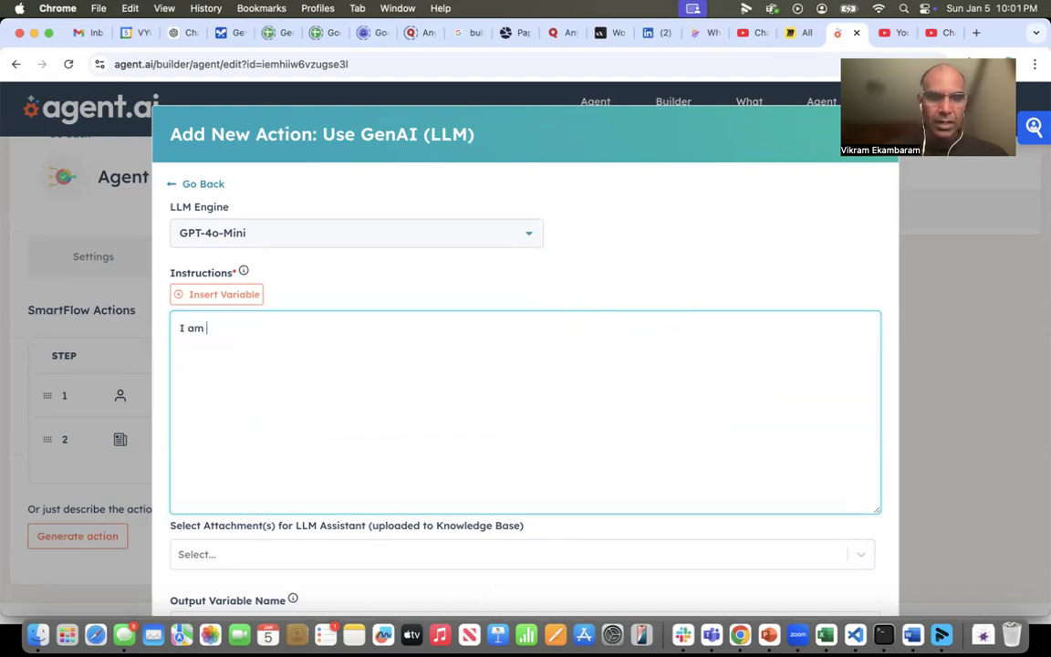
{"action": "type", "text": "providing you"}
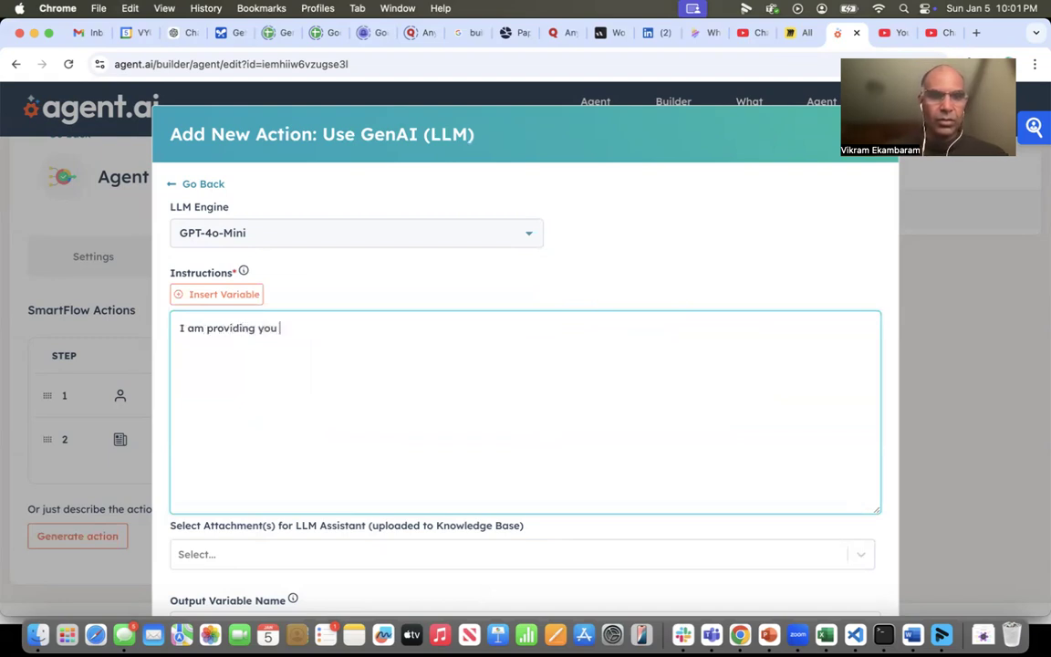
{"action": "type", "text": " with th"}
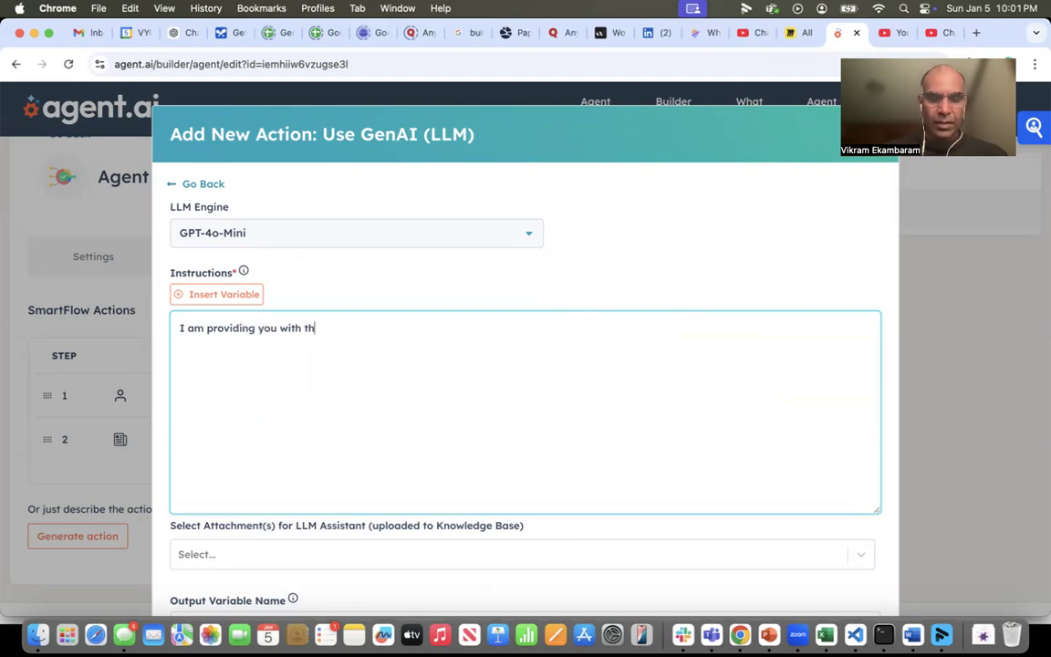
{"action": "type", "text": "e name of an execu"}
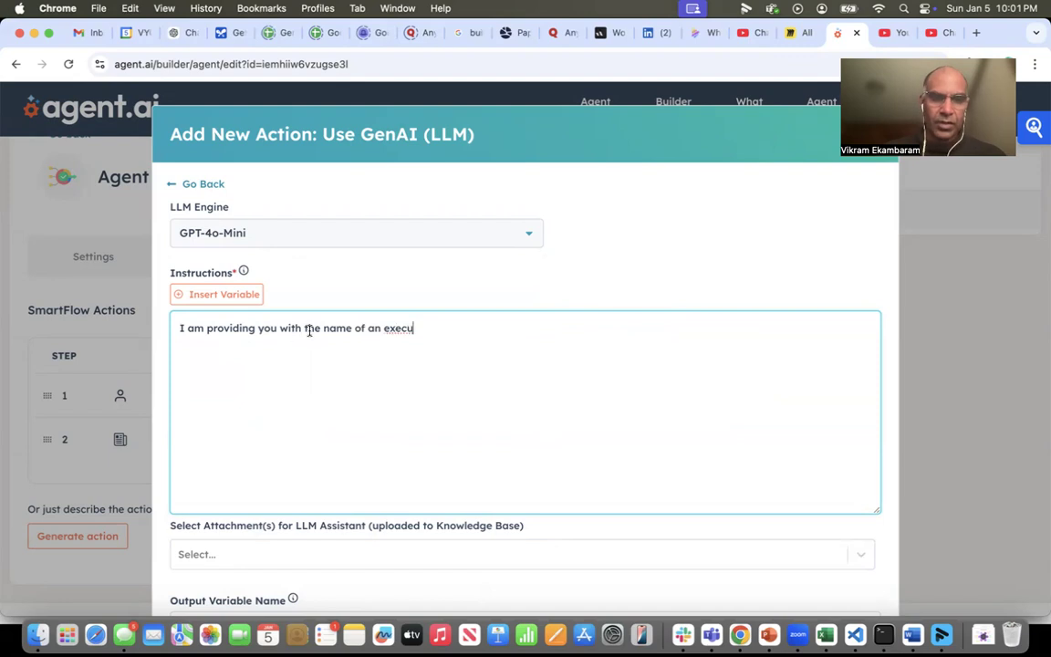
{"action": "left_click_drag", "start_coordinate": [304, 329], "coordinate": [451, 330]}
{"action": "type", "text": "news articles"}
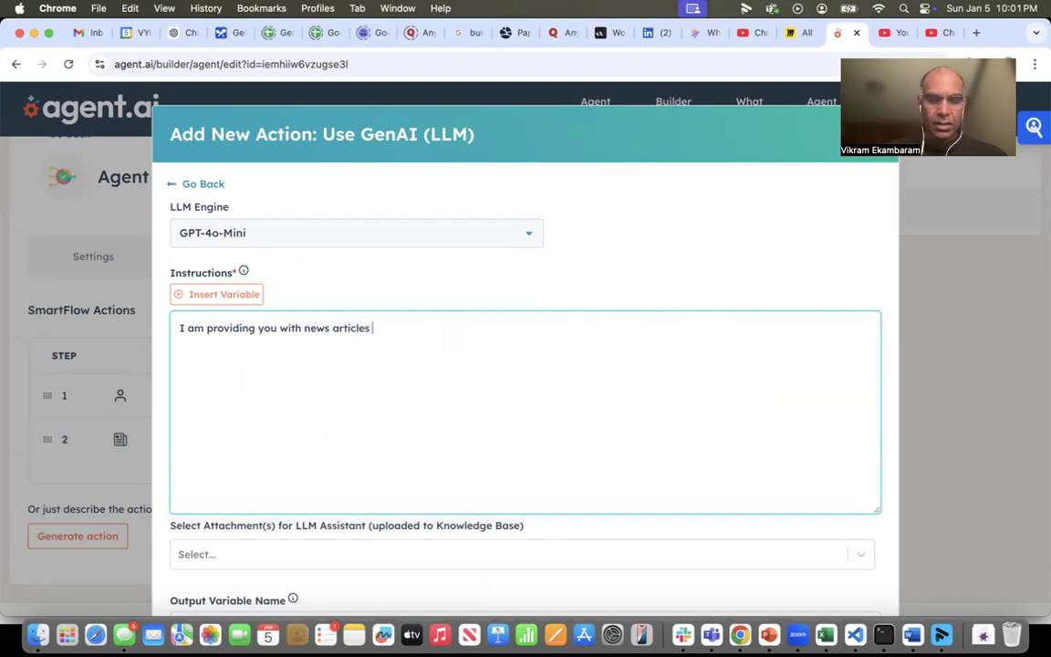
{"action": "type", "text": " about an exe"}
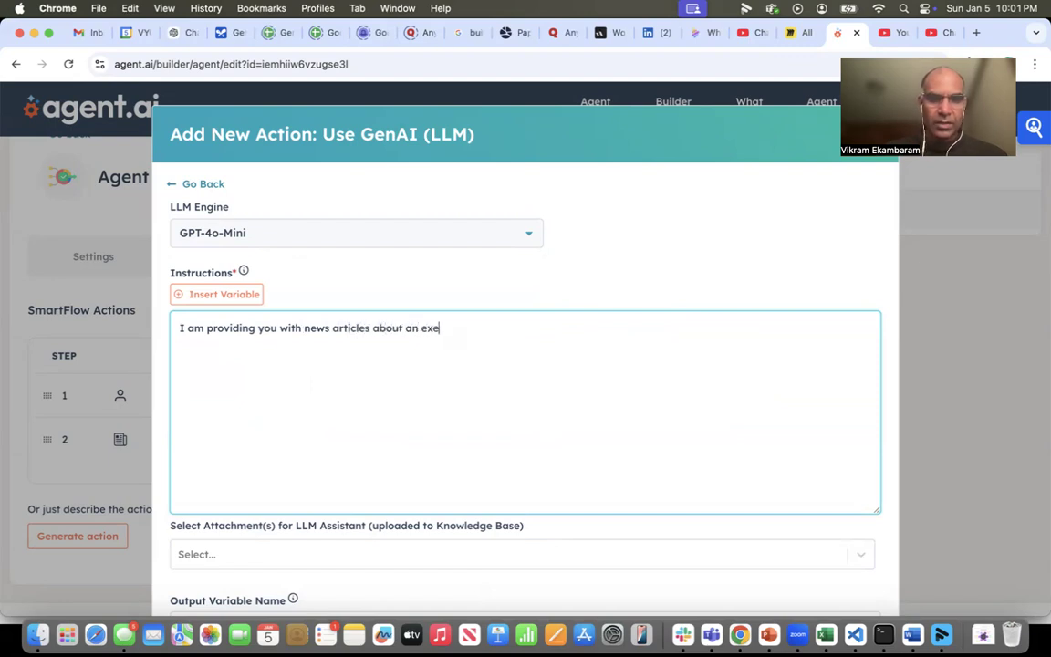
{"action": "type", "text": "cutive. I would lik"}
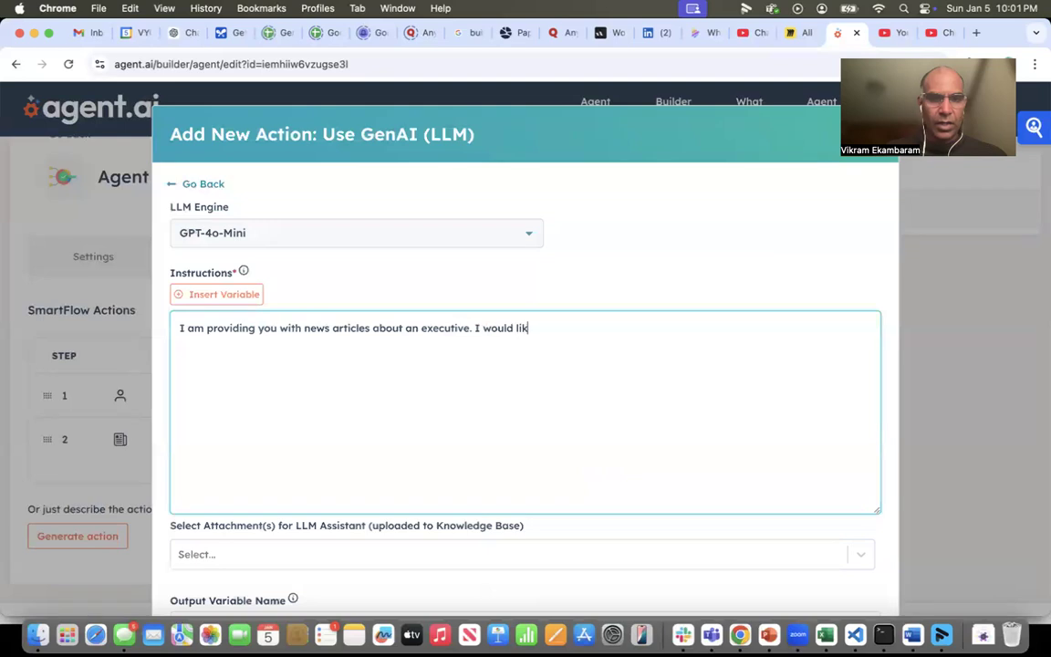
{"action": "type", "text": "e you to review"}
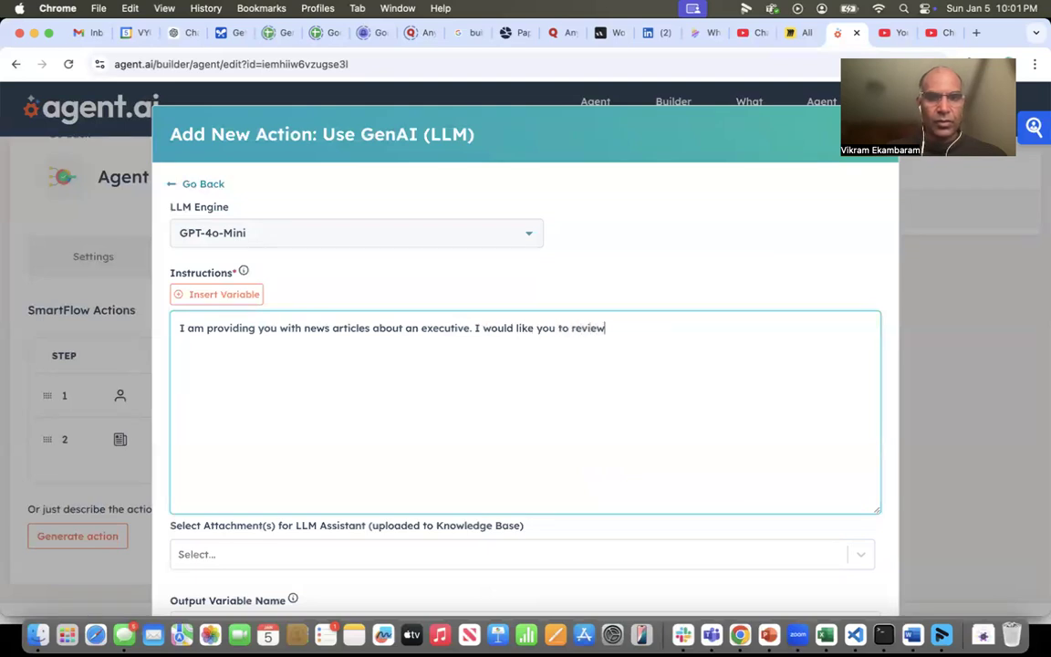
{"action": "type", "text": " each article a"}
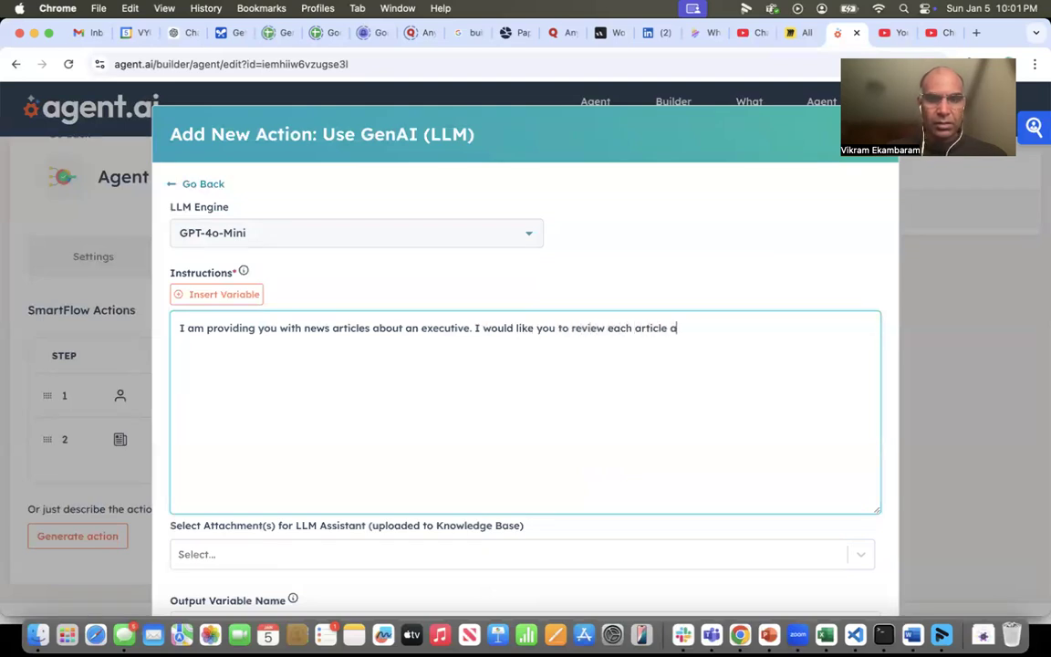
{"action": "type", "text": "nd generate a summa"}
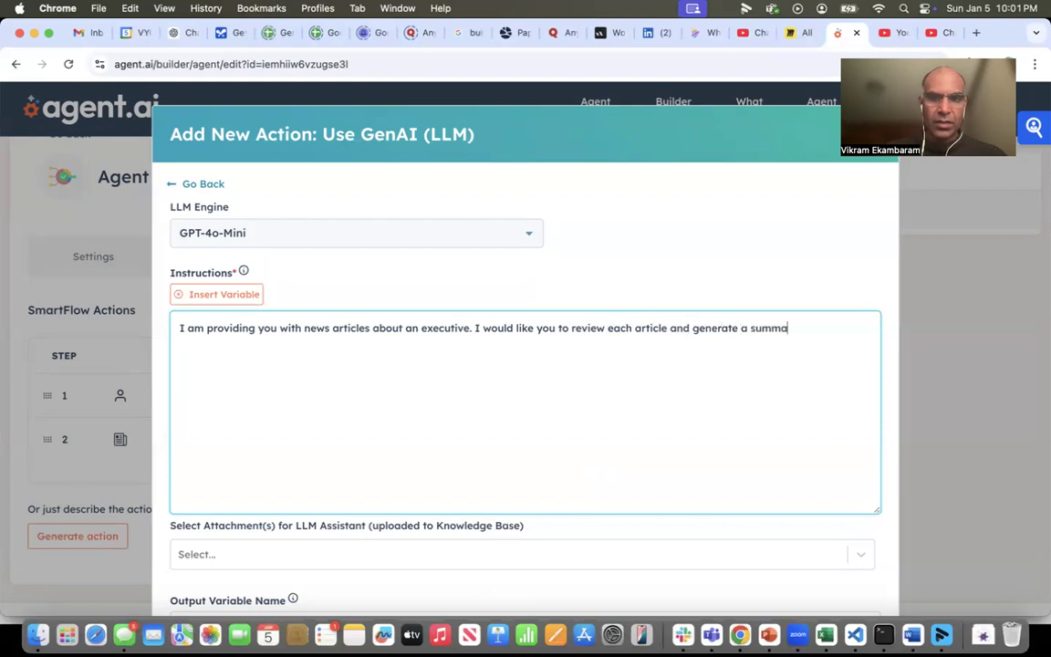
{"action": "type", "text": "ry that has th"}
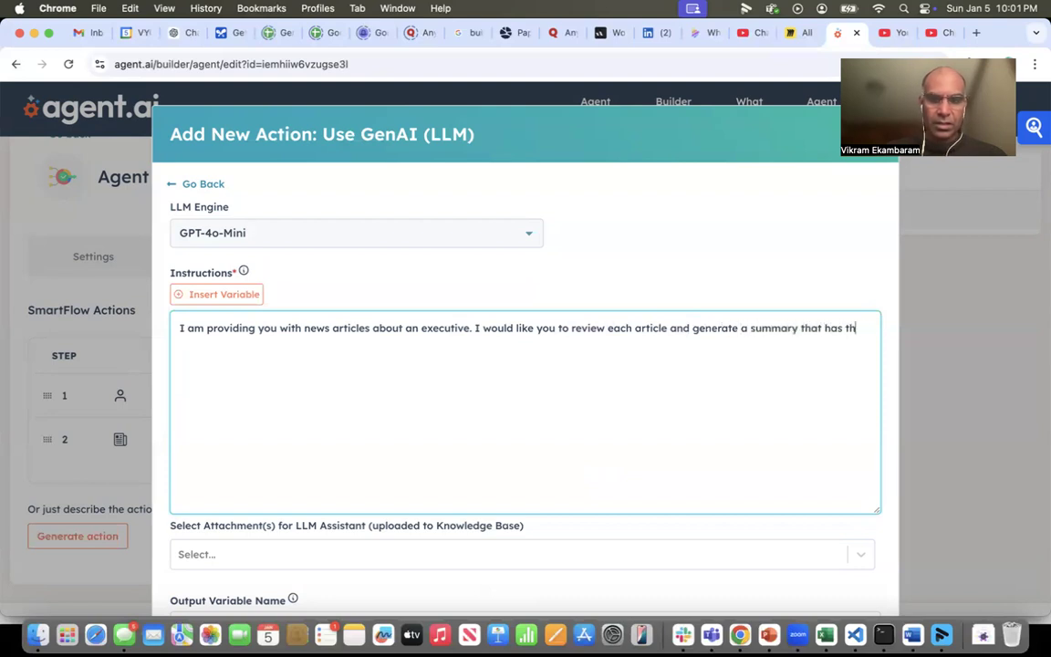
{"action": "type", "text": "e following -"}
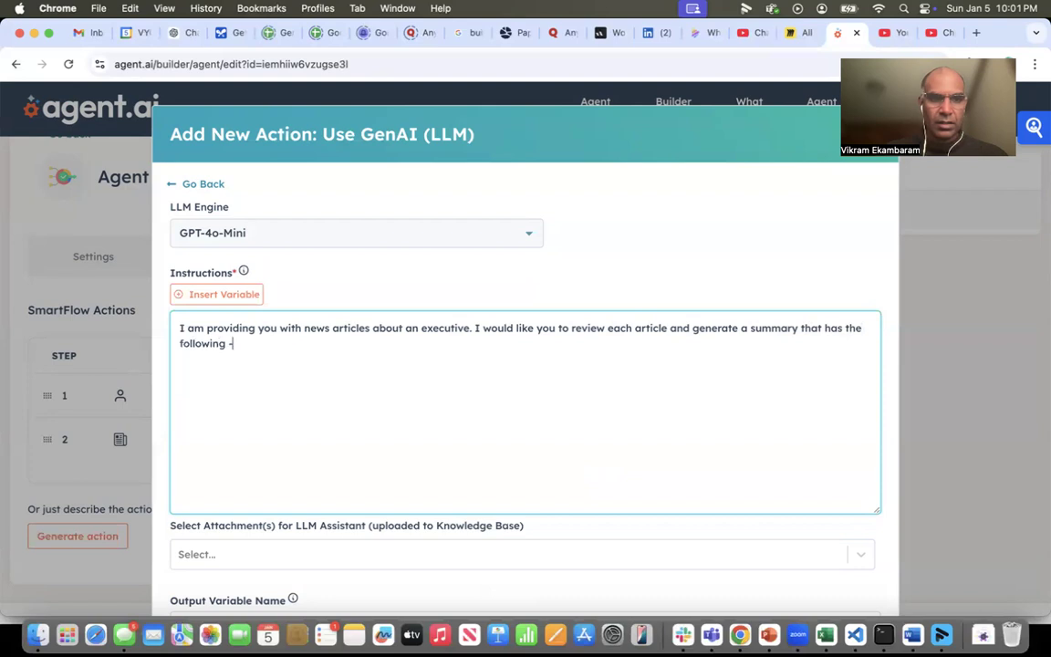
{"action": "type", "text": "1. The "}
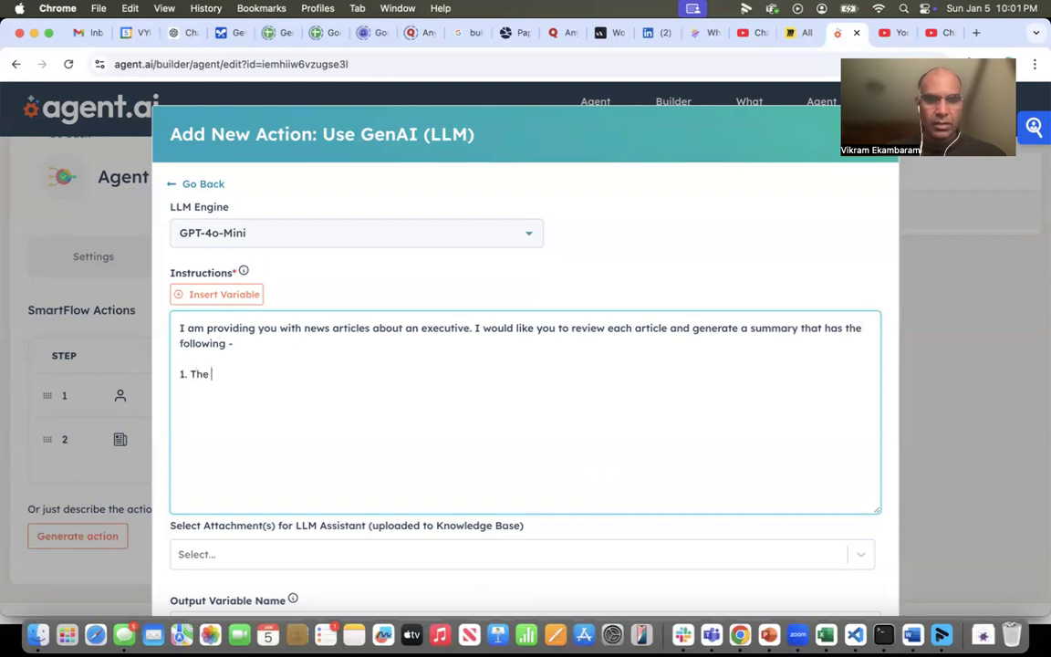
{"action": "type", "text": "title of the article"}
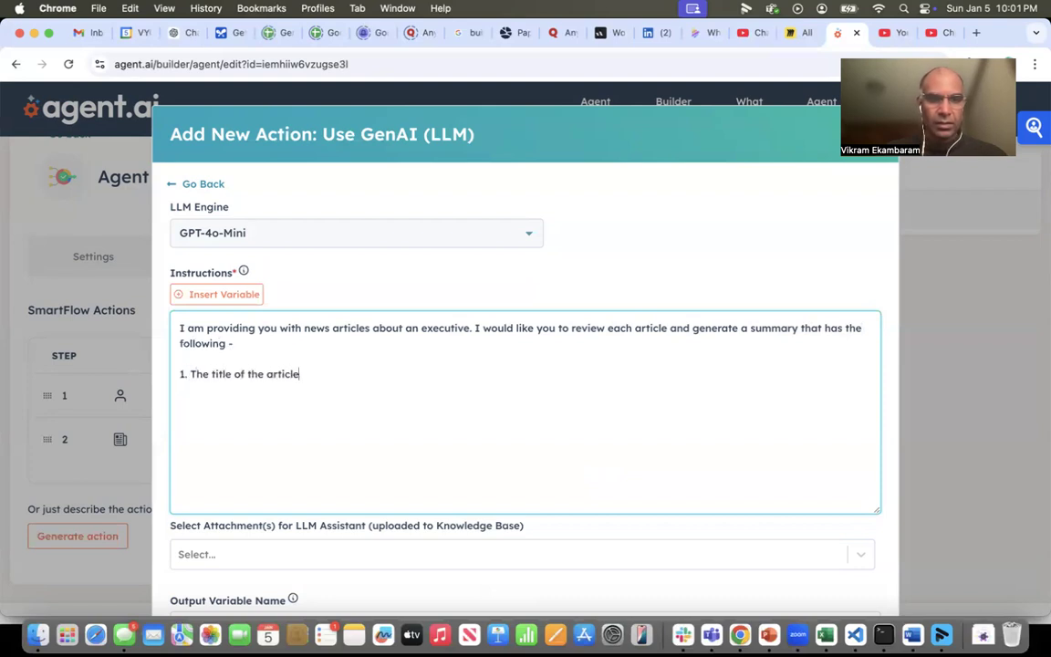
{"action": "type", "text": "2. The "}
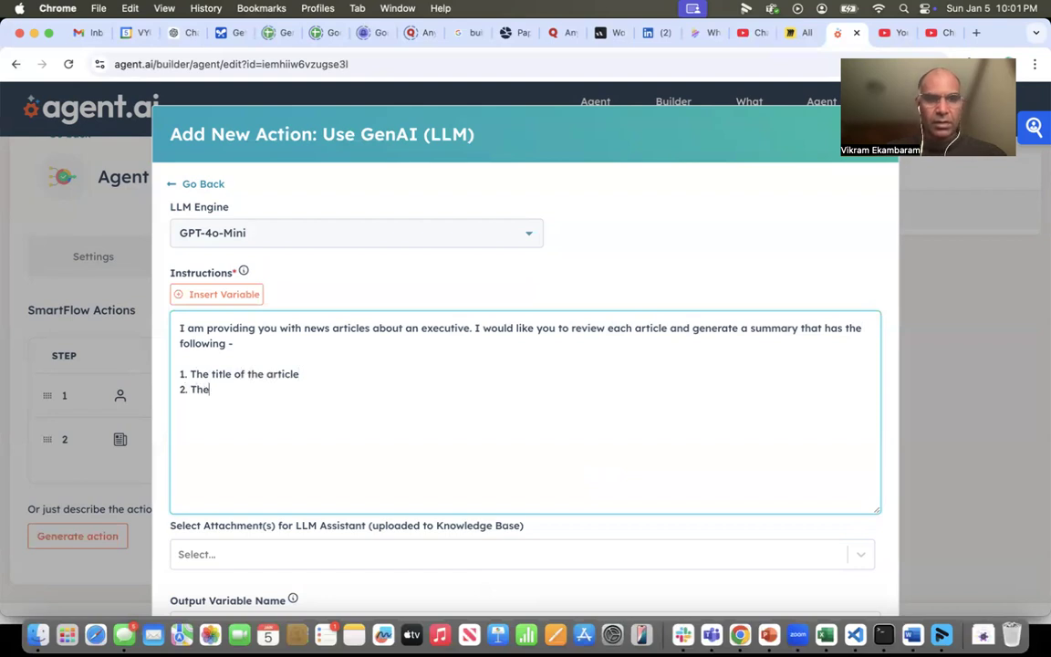
{"action": "type", "text": "link to the ar"}
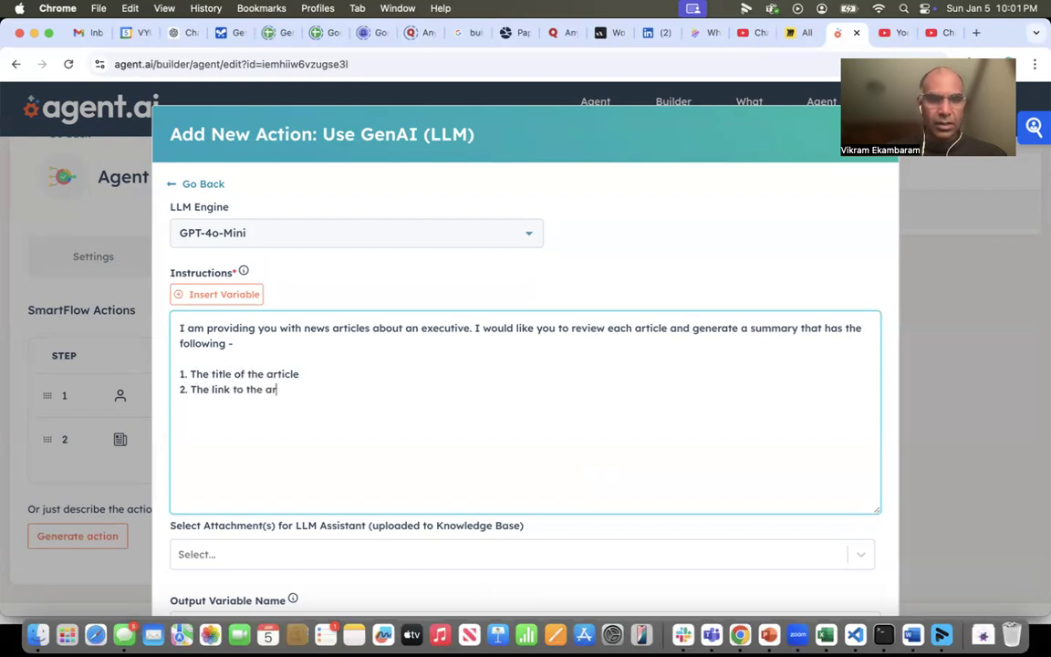
{"action": "type", "text": "tucicle"}
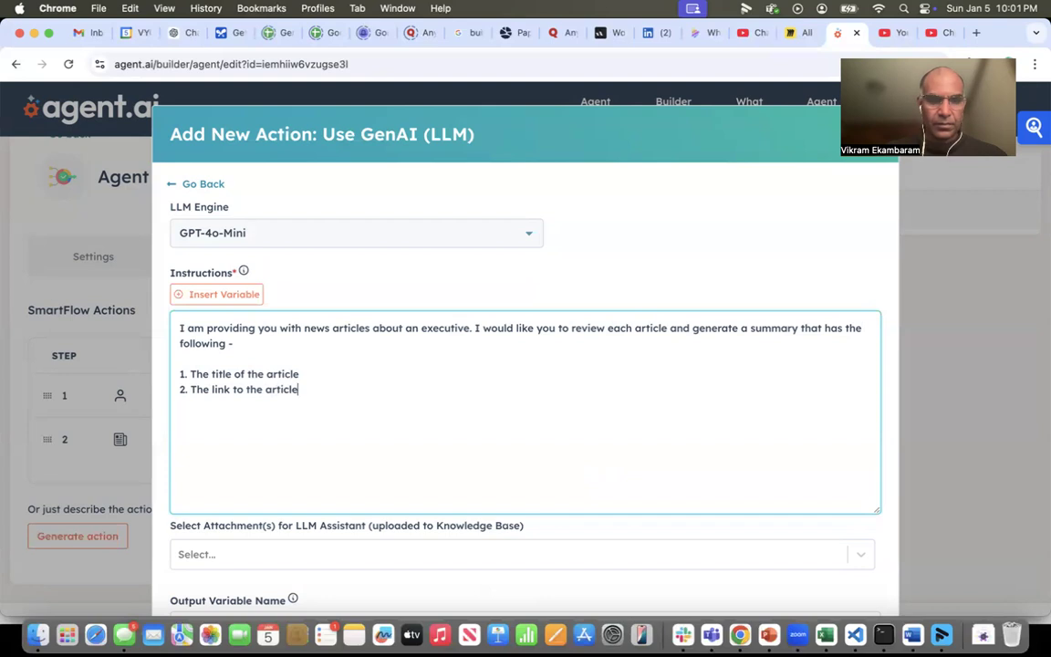
{"action": "type", "text": "3. Asummary of the article."}
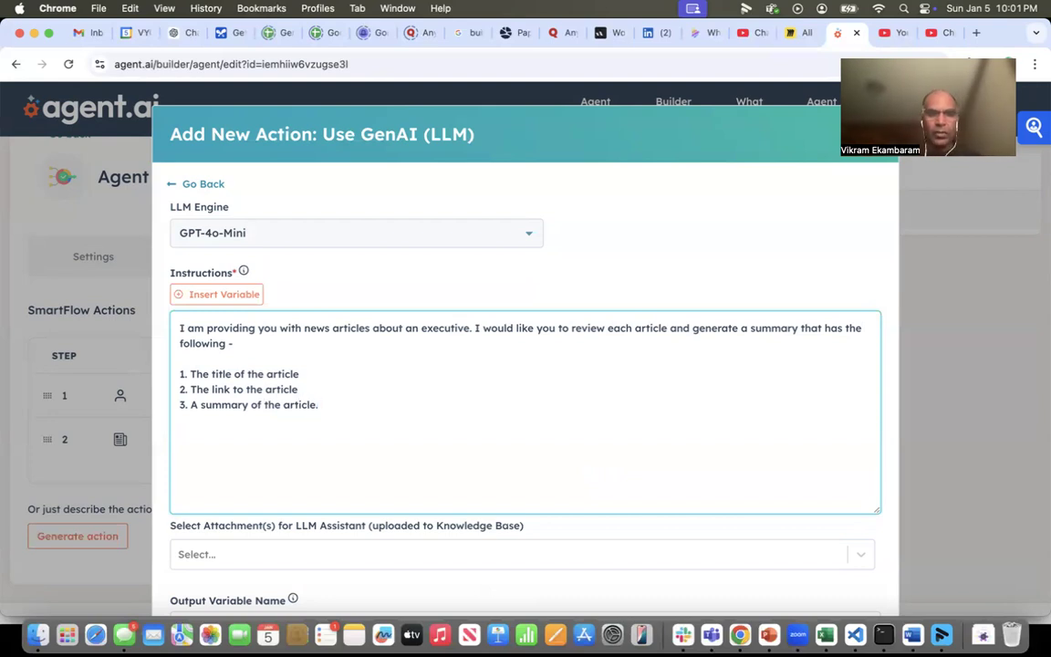
- Name the LLM action's output variable out_news_summary and save the action
{"action": "scroll", "coordinate": [457, 353], "scroll_direction": "down", "scroll_amount": 3}
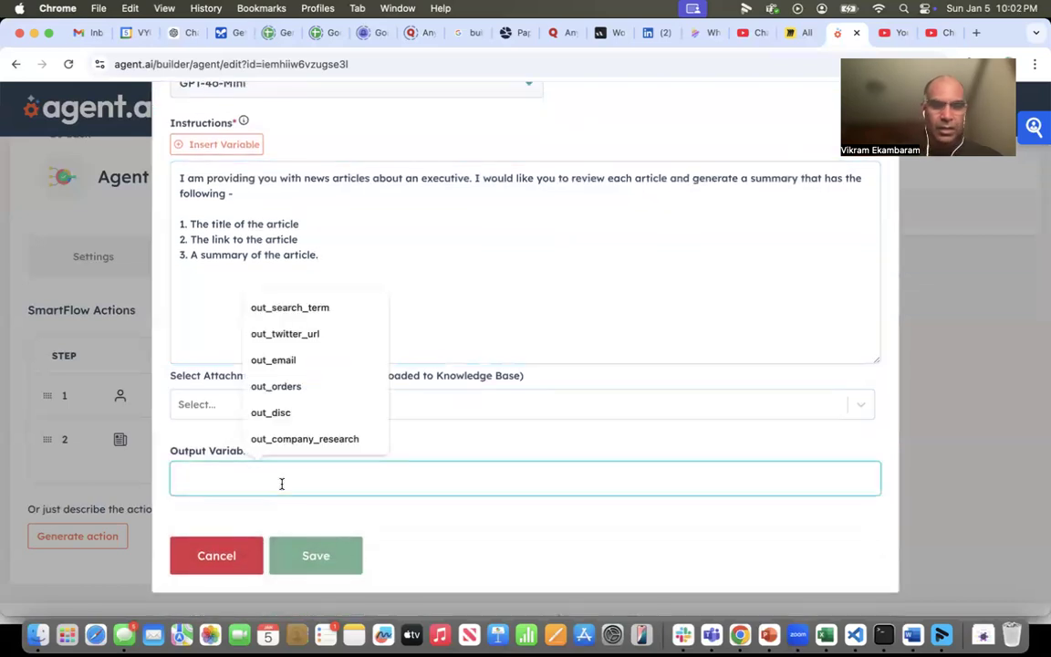
{"action": "type", "text": "out"}
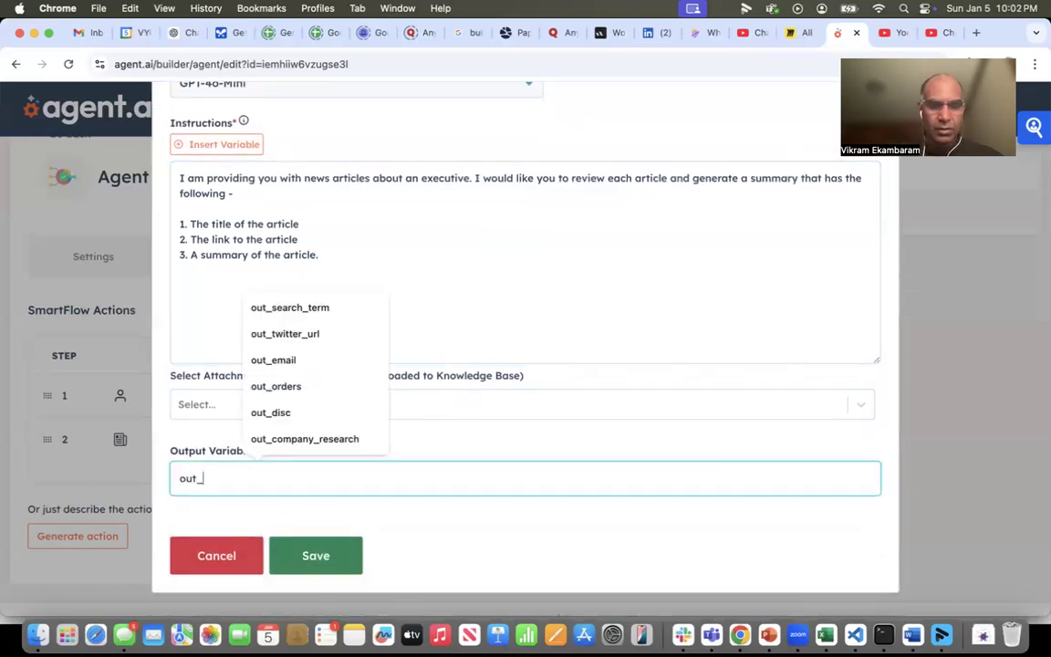
{"action": "type", "text": "_"}
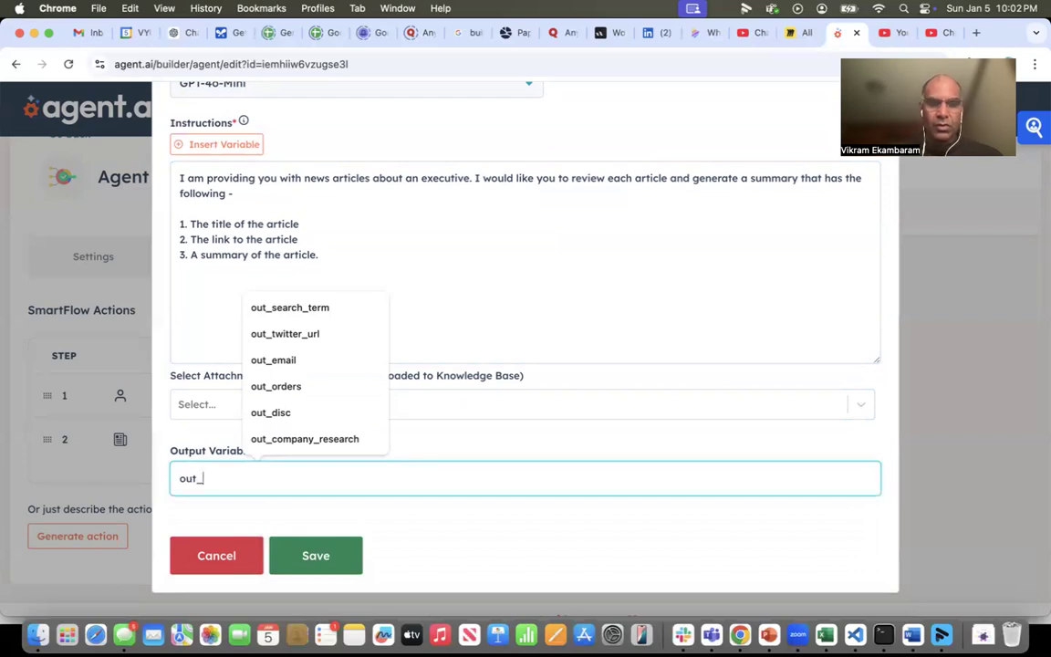
{"action": "type", "text": "formatte"}
{"action": "key", "text": "BackSpace"}
{"action": "key", "text": "BackSpace"}
{"action": "key", "text": "BackSpace"}
{"action": "key", "text": "BackSpace"}
{"action": "key", "text": "BackSpace"}
{"action": "key", "text": "BackSpace"}
{"action": "key", "text": "BackSpace"}
{"action": "key", "text": "BackSpace"}
{"action": "type", "text": "new"}
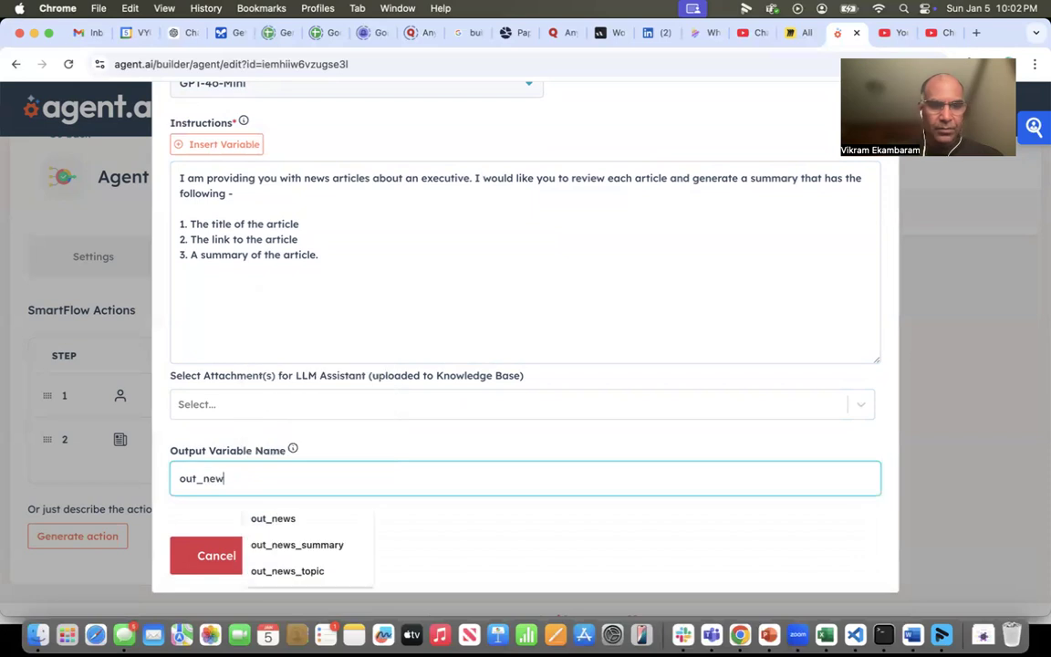
{"action": "type", "text": "s_su"}
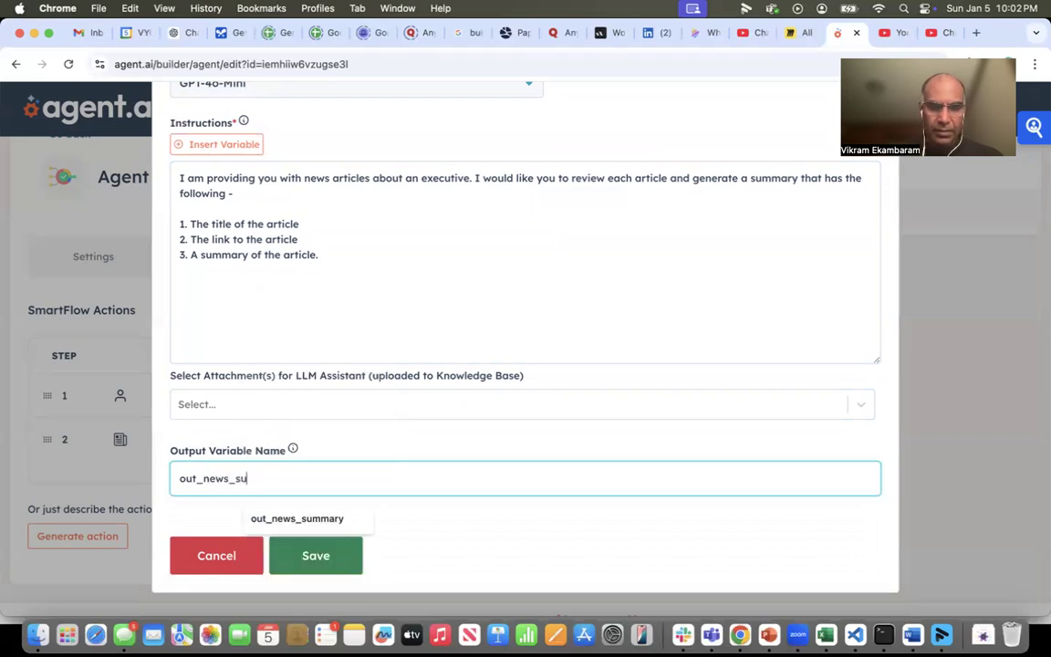
{"action": "type", "text": "mmary"}
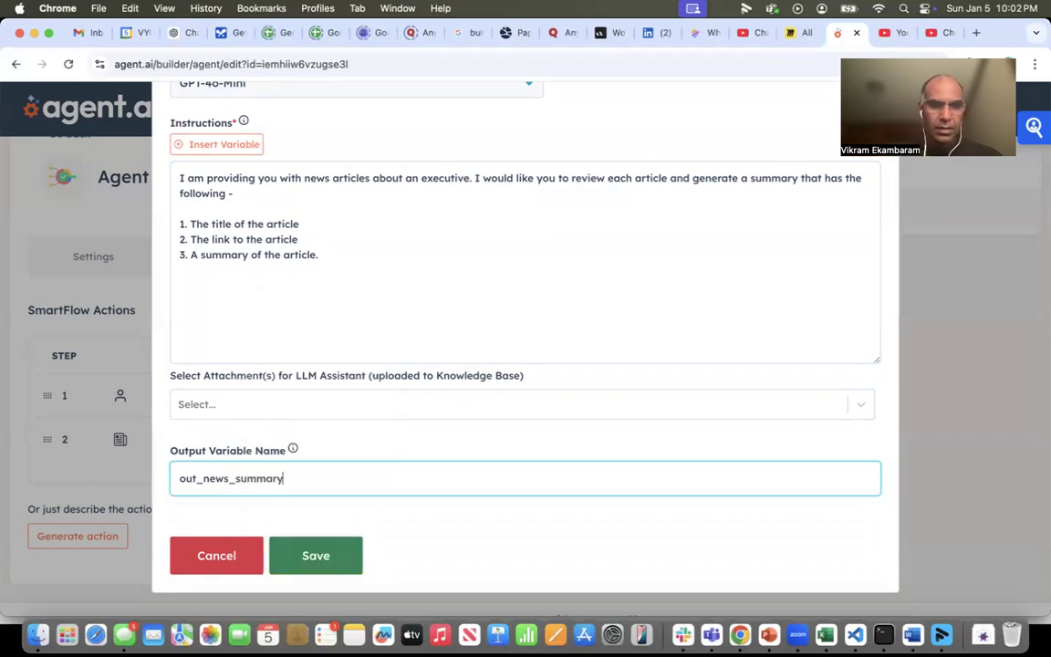
{"action": "left_click", "coordinate": [329, 555]}
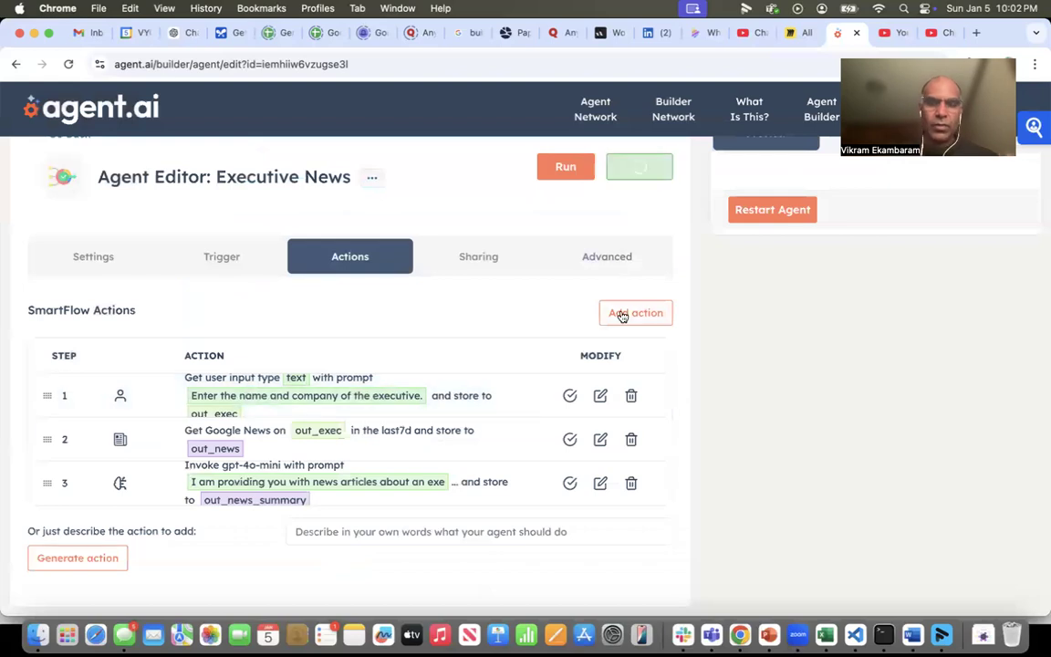
- Add a Show User Output action that displays the out_news_summary variable and save it
{"action": "left_click", "coordinate": [623, 313]}
{"action": "left_click", "coordinate": [664, 205]}
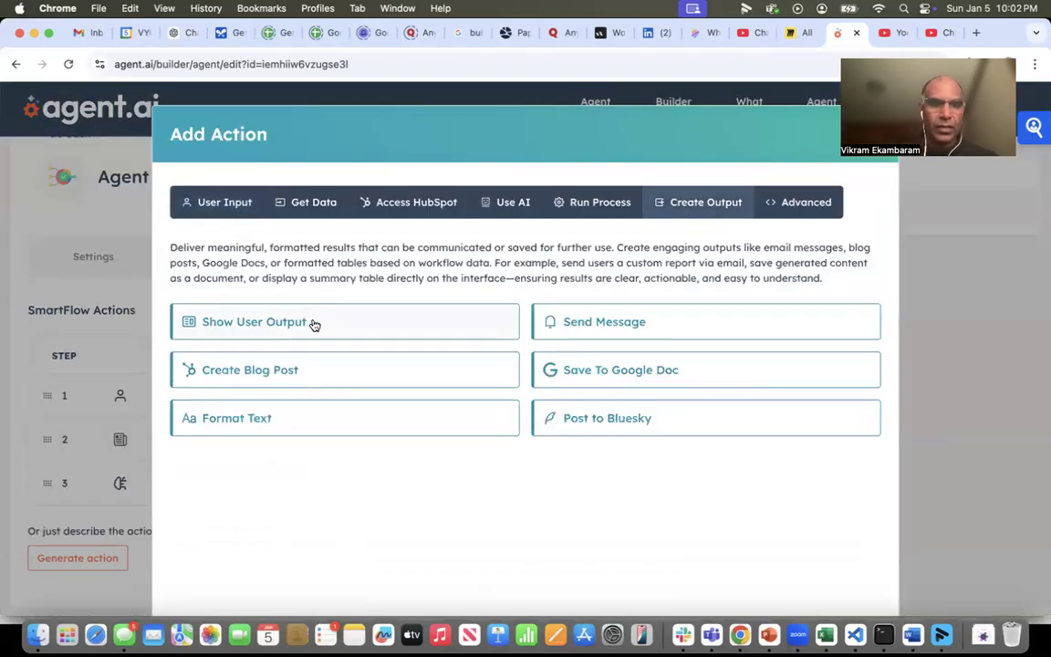
{"action": "left_click", "coordinate": [282, 323]}
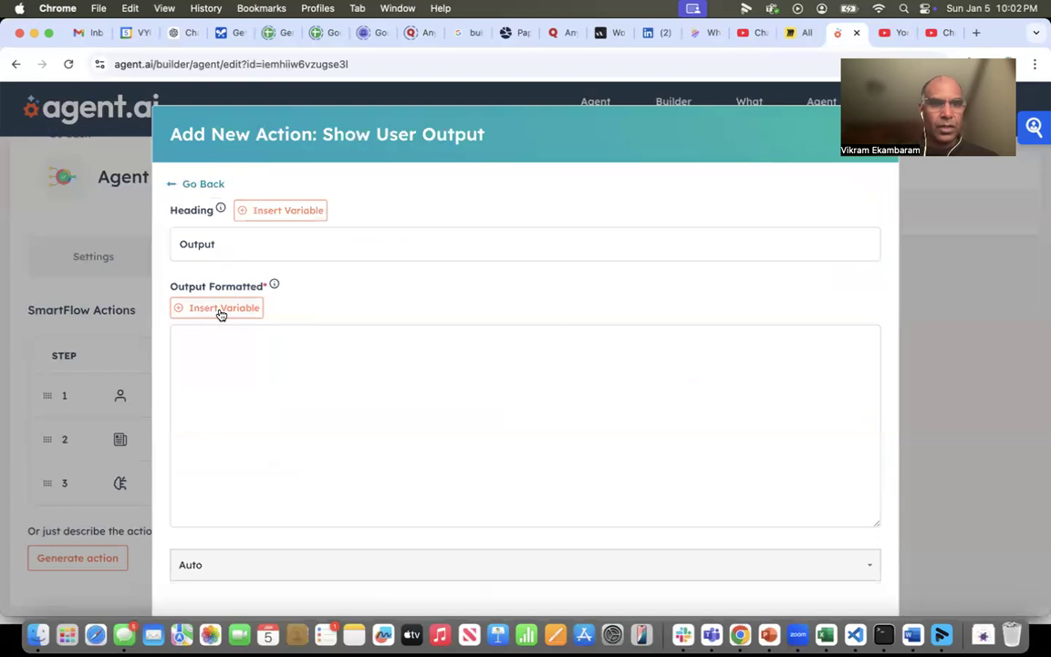
{"action": "left_click", "coordinate": [179, 308]}
{"action": "left_click", "coordinate": [511, 246]}
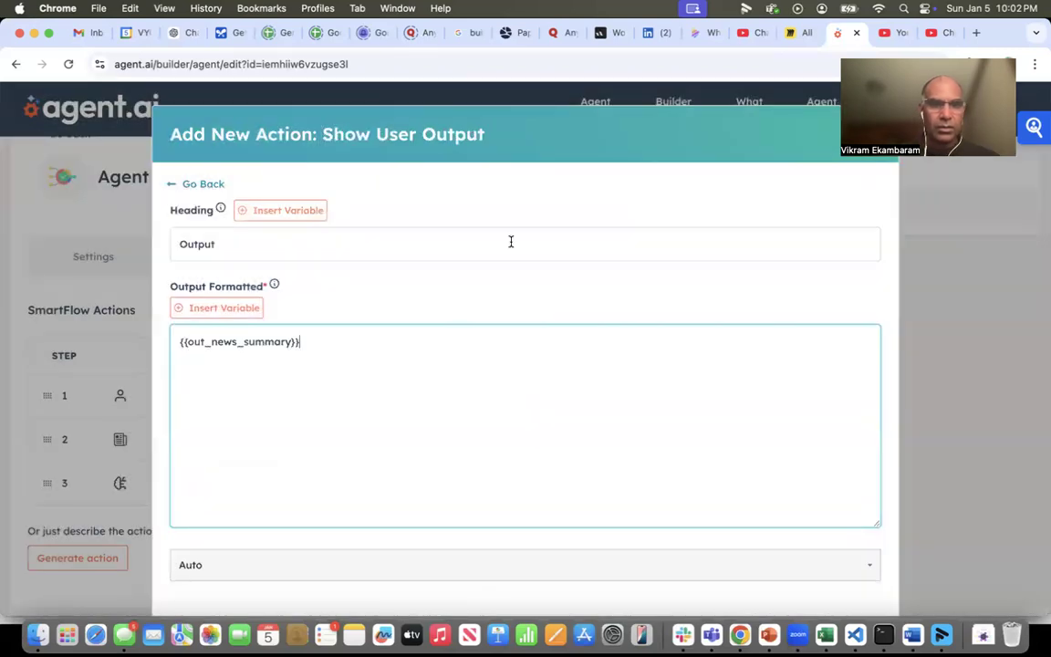
{"action": "scroll", "coordinate": [355, 362], "scroll_direction": "down", "scroll_amount": 3}
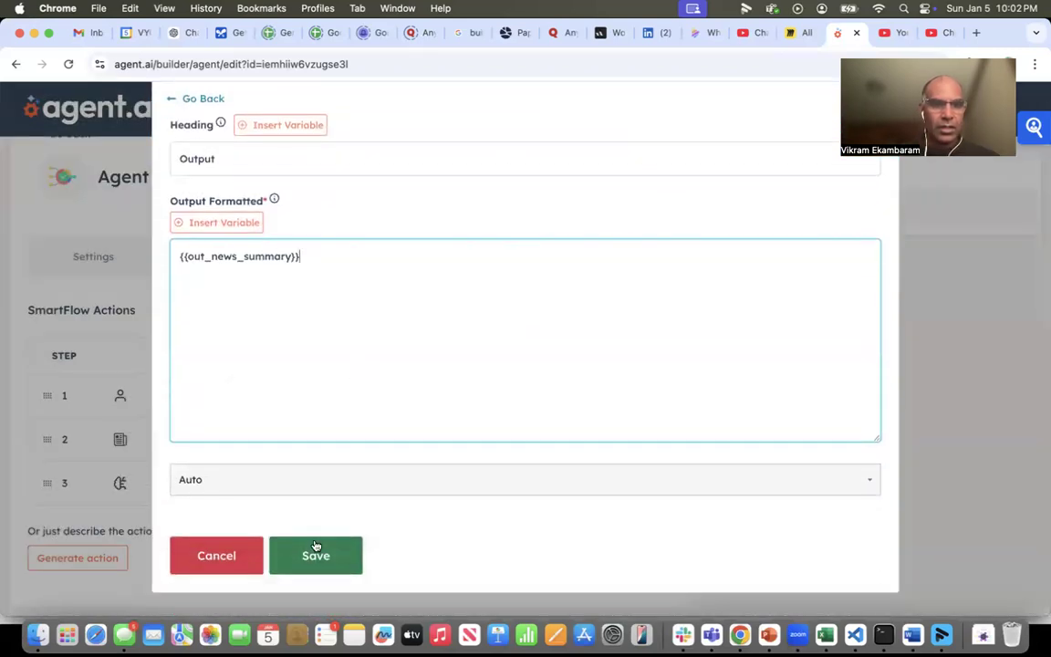
{"action": "left_click", "coordinate": [315, 554]}
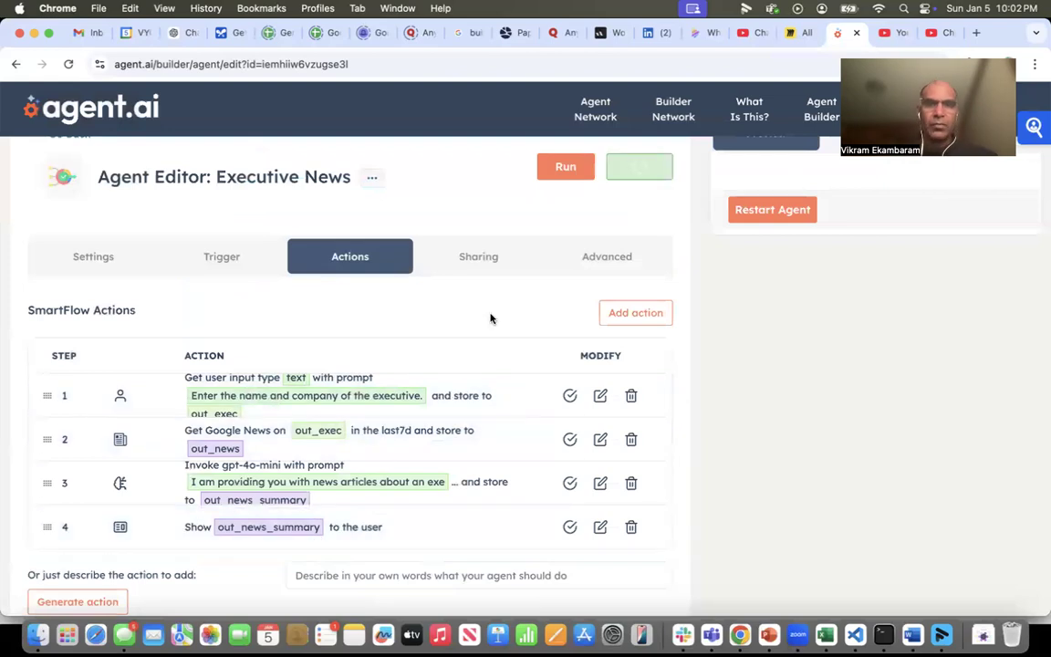
- Run the Executive News agent with "Dharmesh Shah, Hubspot" as the executive's name and company
{"action": "scroll", "coordinate": [822, 259], "scroll_direction": "up", "scroll_amount": 1}
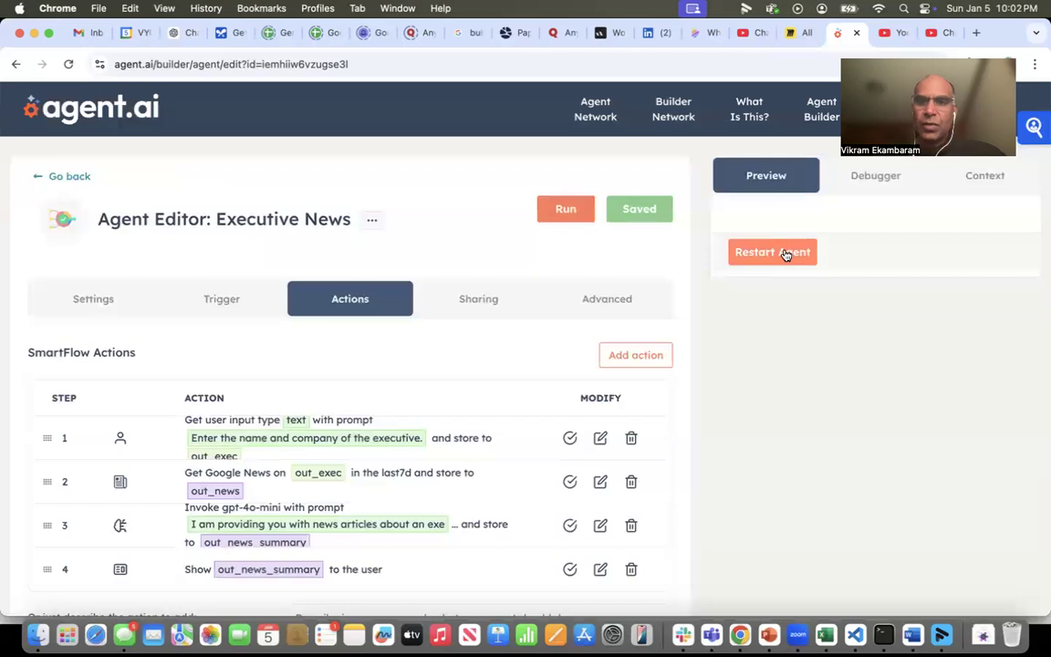
{"action": "left_click", "coordinate": [566, 211]}
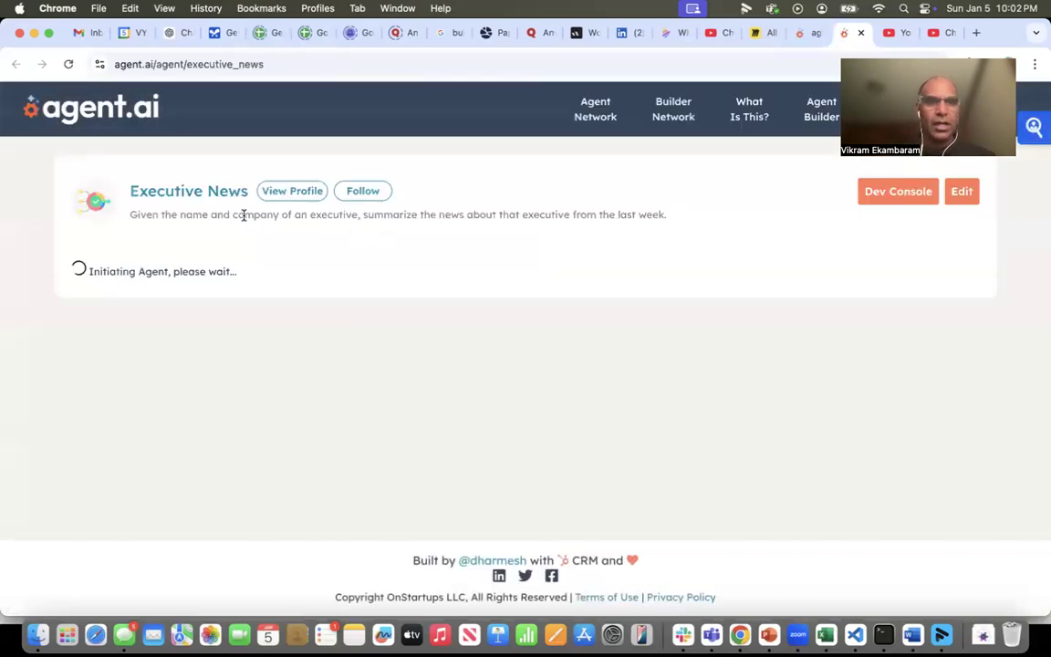
{"action": "left_click", "coordinate": [151, 299]}
{"action": "type", "text": "Dharmesh Shah, Hubspot"}
{"action": "left_click", "coordinate": [117, 357]}
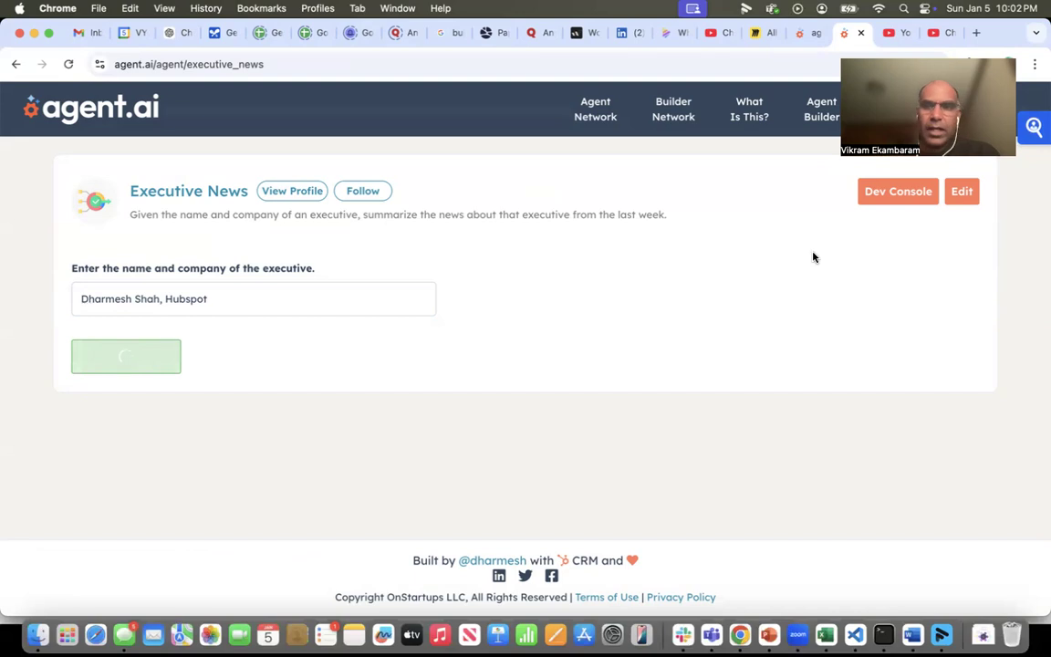
- Examine the run in the debugger, checking the Get User Input, Get Google News and Invoke LLM step details
{"action": "left_click", "coordinate": [882, 193]}
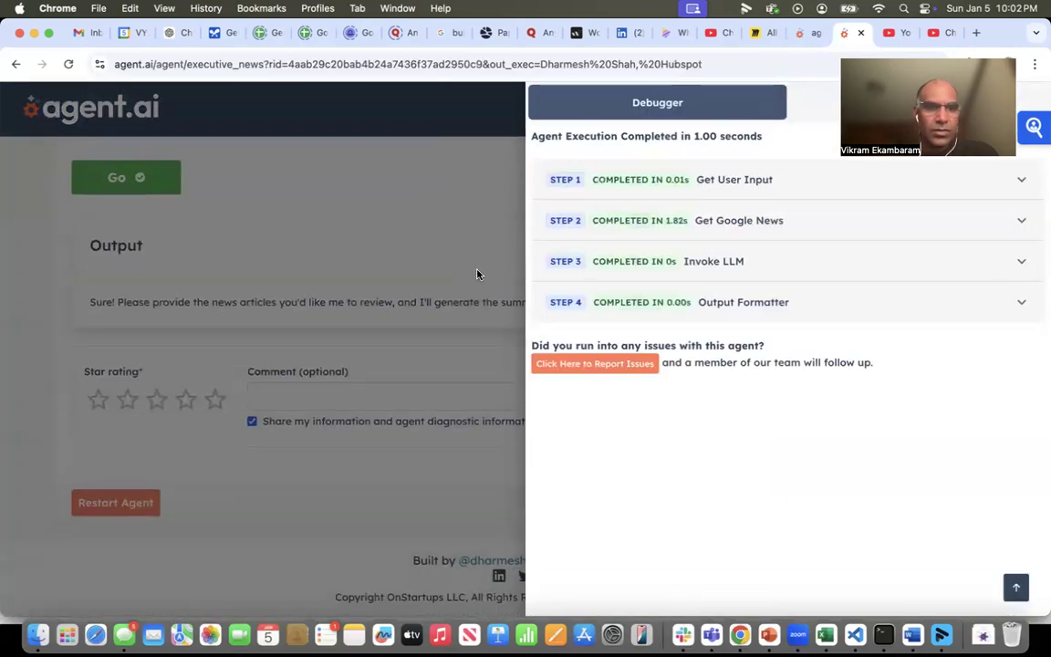
{"action": "left_click", "coordinate": [709, 189]}
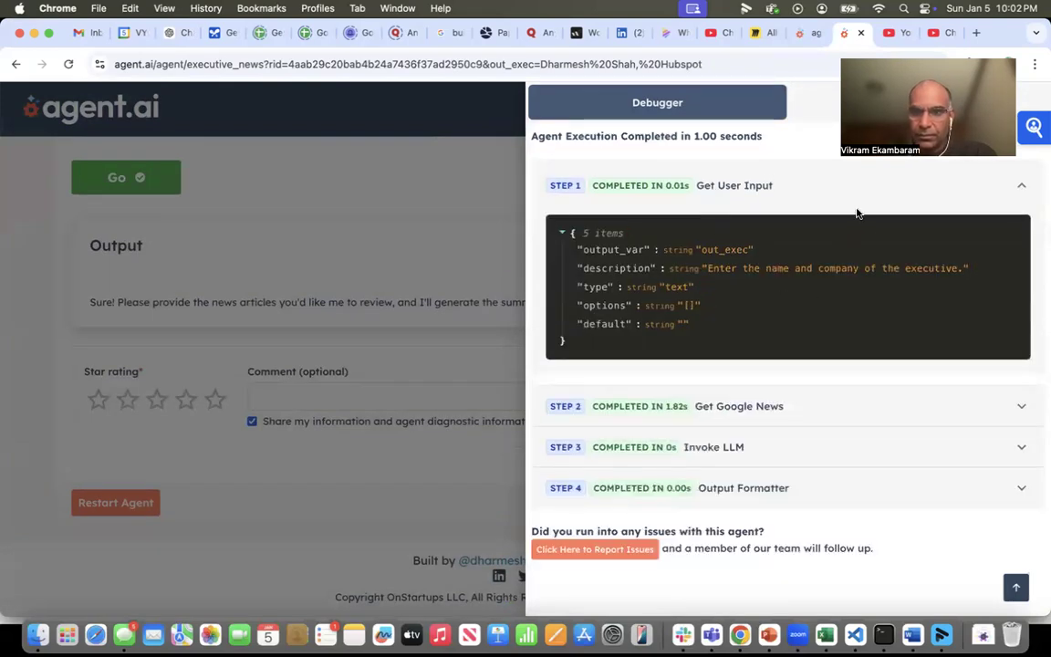
{"action": "left_click", "coordinate": [705, 406]}
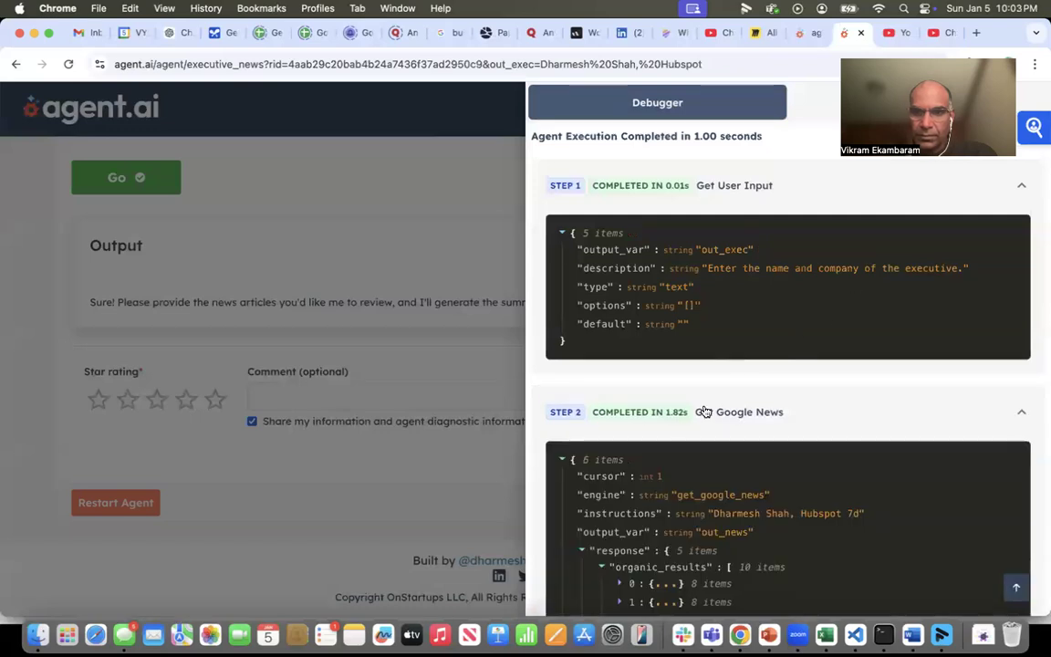
{"action": "scroll", "coordinate": [738, 441], "scroll_direction": "down", "scroll_amount": 10}
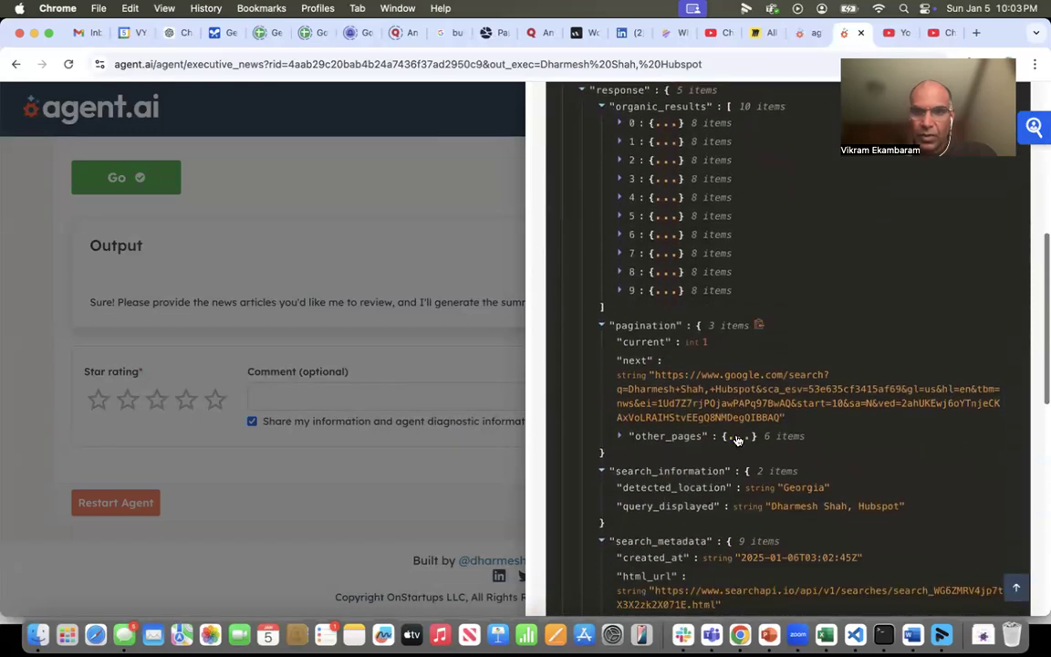
{"action": "scroll", "coordinate": [737, 440], "scroll_direction": "down", "scroll_amount": 5}
{"action": "left_click", "coordinate": [699, 469]}
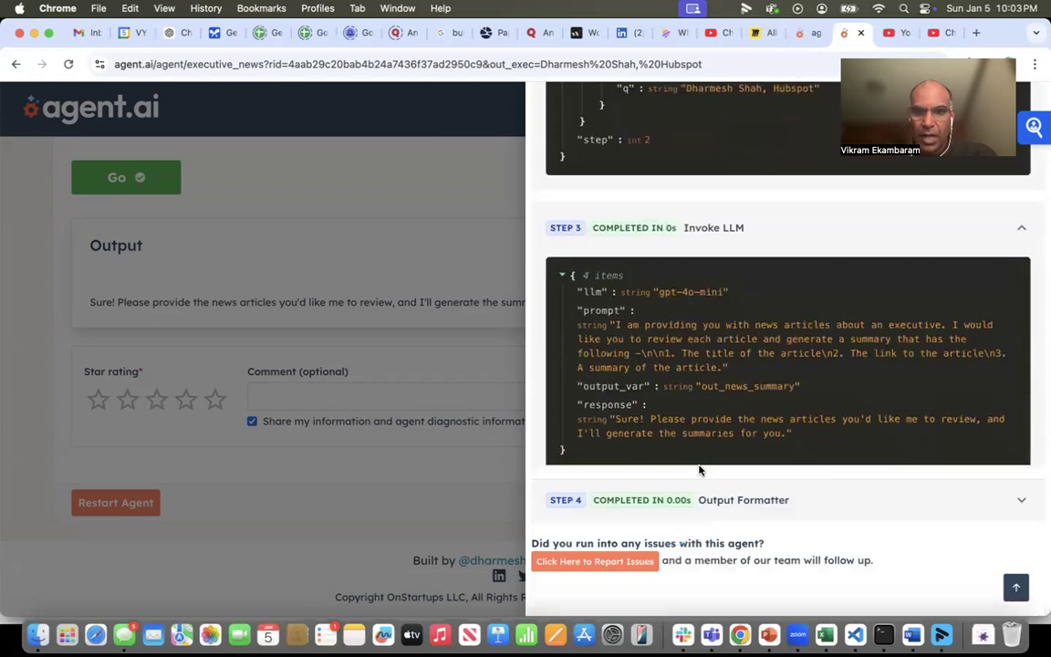
{"action": "scroll", "coordinate": [723, 398], "scroll_direction": "down", "scroll_amount": 2}
{"action": "scroll", "coordinate": [740, 382], "scroll_direction": "up", "scroll_amount": 1}
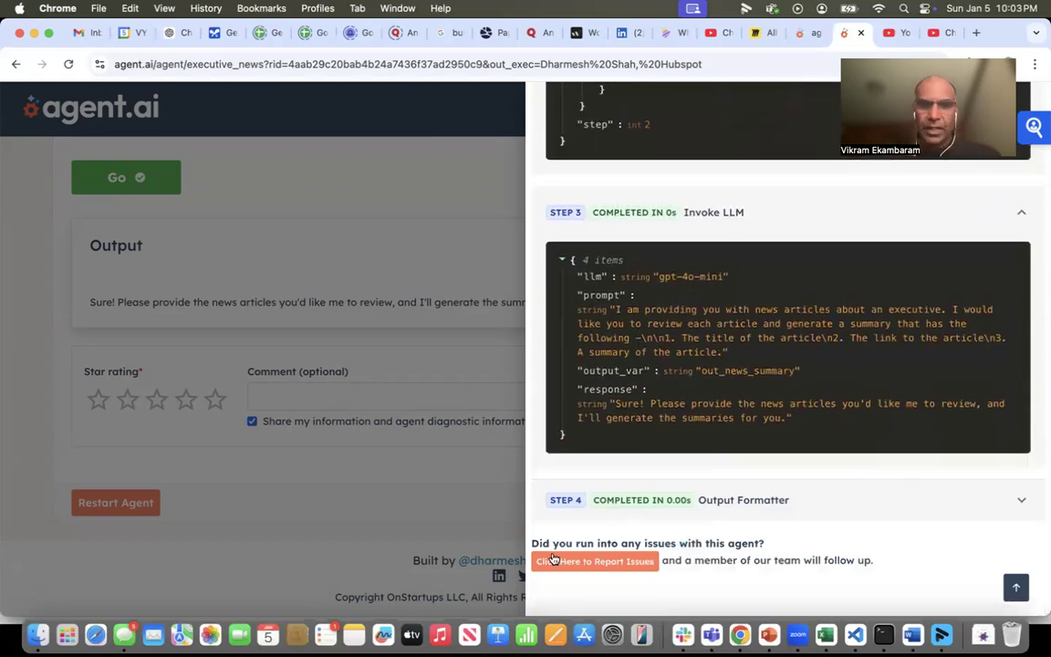
{"action": "left_click", "coordinate": [408, 279]}
{"action": "scroll", "coordinate": [660, 211], "scroll_direction": "up", "scroll_amount": 4}
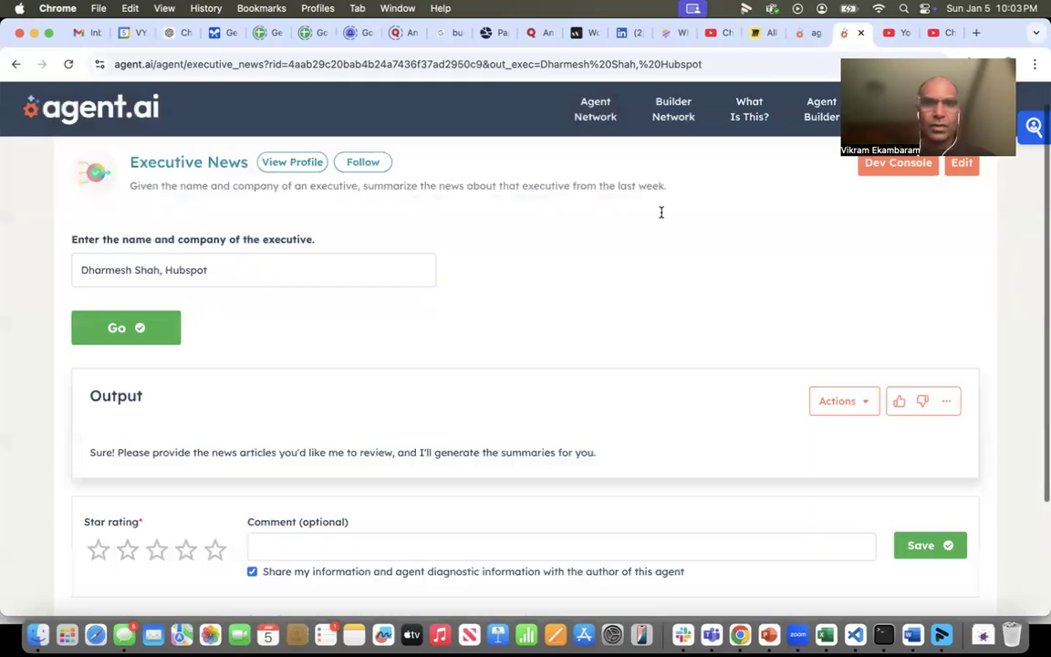
- Edit the agent's GPT-4o-Mini action to append the out_news variable below the numbered list in its instructions, and save the action
{"action": "left_click", "coordinate": [960, 193]}
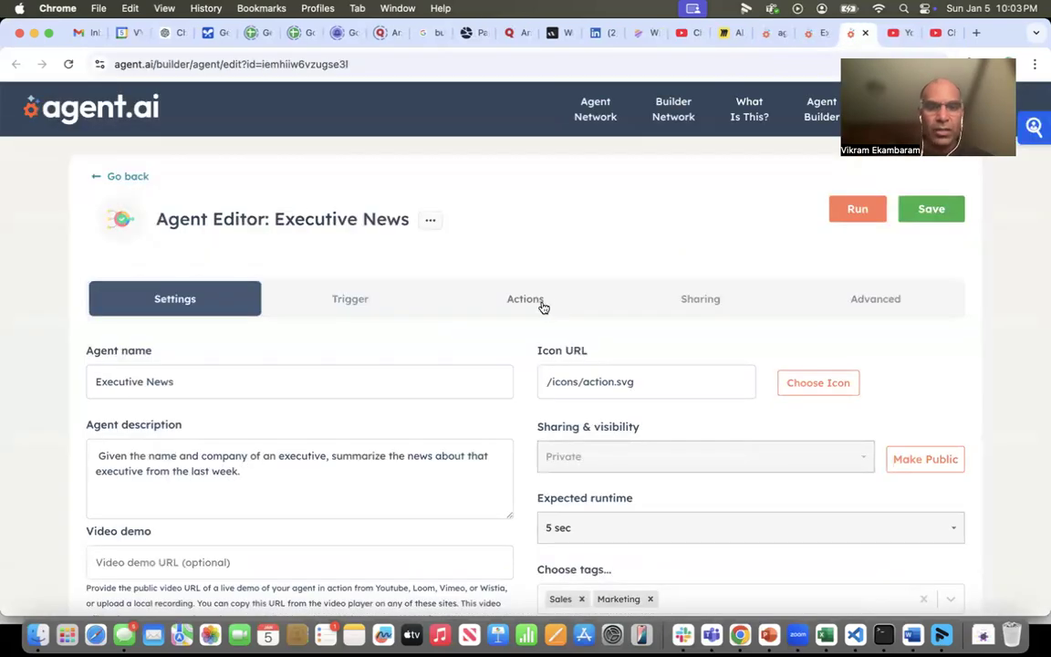
{"action": "left_click", "coordinate": [542, 304]}
{"action": "scroll", "coordinate": [461, 448], "scroll_direction": "down", "scroll_amount": 2}
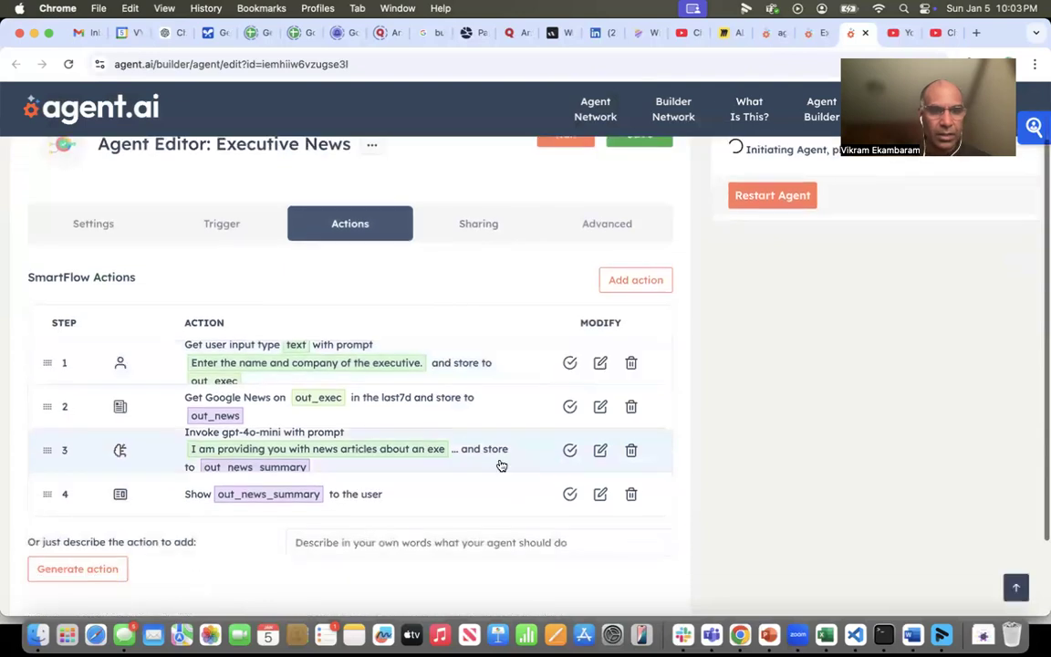
{"action": "left_click", "coordinate": [600, 451]}
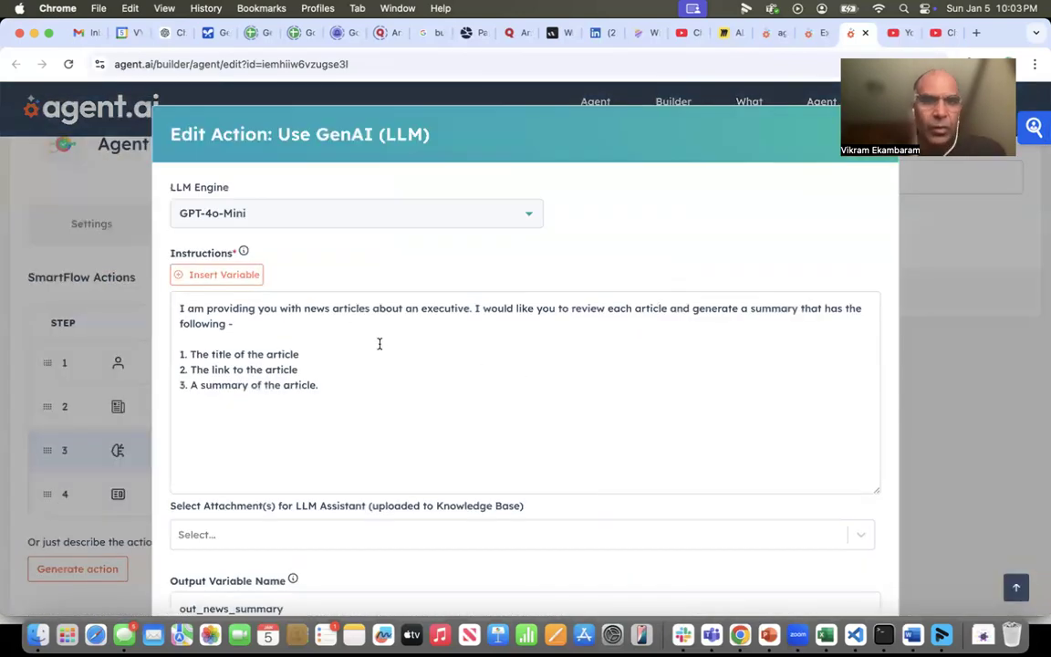
{"action": "left_click", "coordinate": [367, 389]}
{"action": "key", "text": "Return"}
{"action": "key", "text": "Return"}
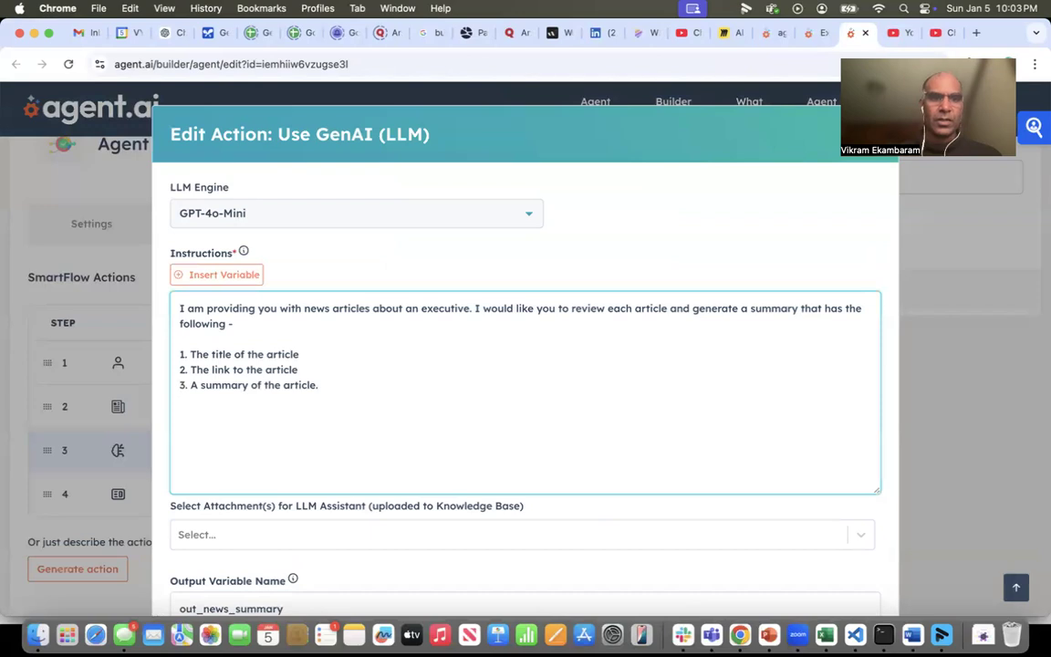
{"action": "left_click", "coordinate": [180, 281]}
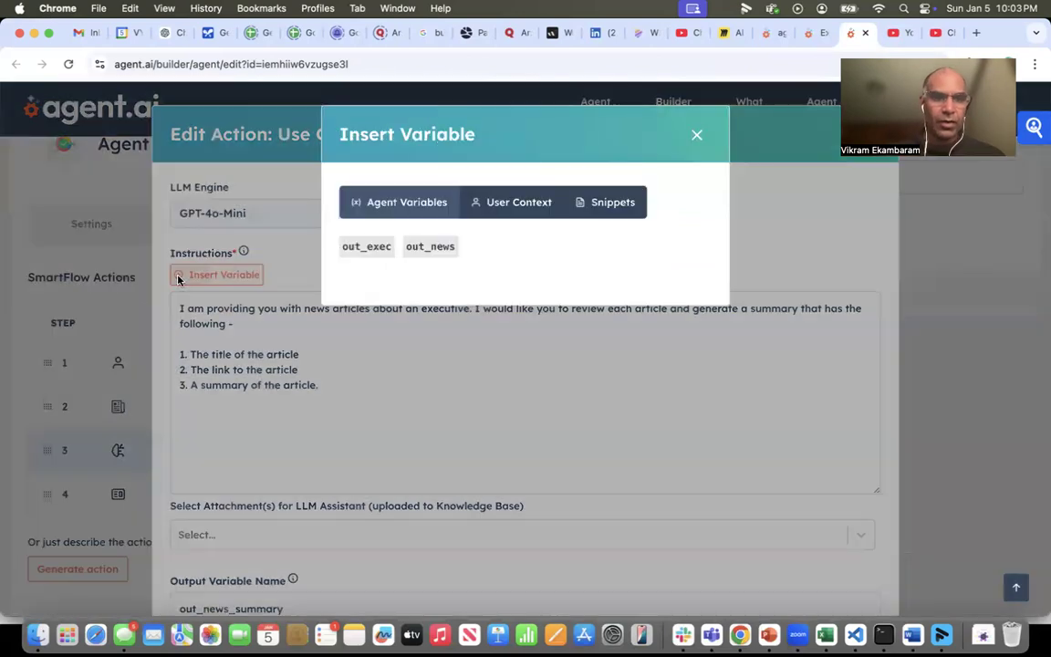
{"action": "left_click", "coordinate": [421, 248]}
{"action": "scroll", "coordinate": [422, 381], "scroll_direction": "down", "scroll_amount": 3}
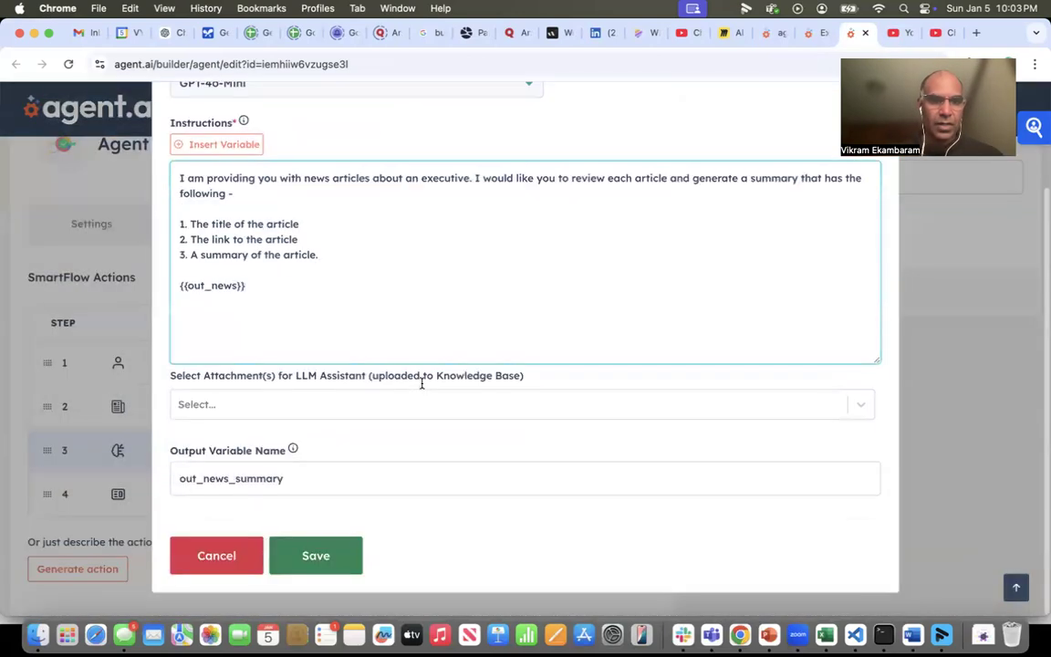
{"action": "left_click", "coordinate": [334, 554]}
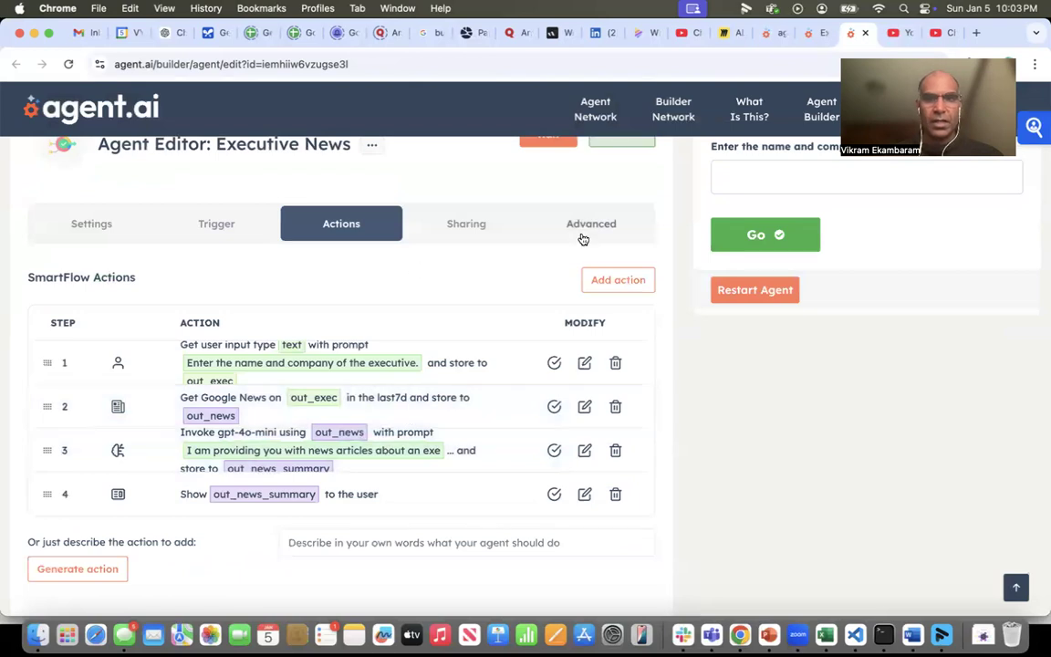
- Run the edited agent for "Dharmesh Shah, Hubspot"
{"action": "scroll", "coordinate": [575, 228], "scroll_direction": "up", "scroll_amount": 1}
{"action": "left_click", "coordinate": [549, 188]}
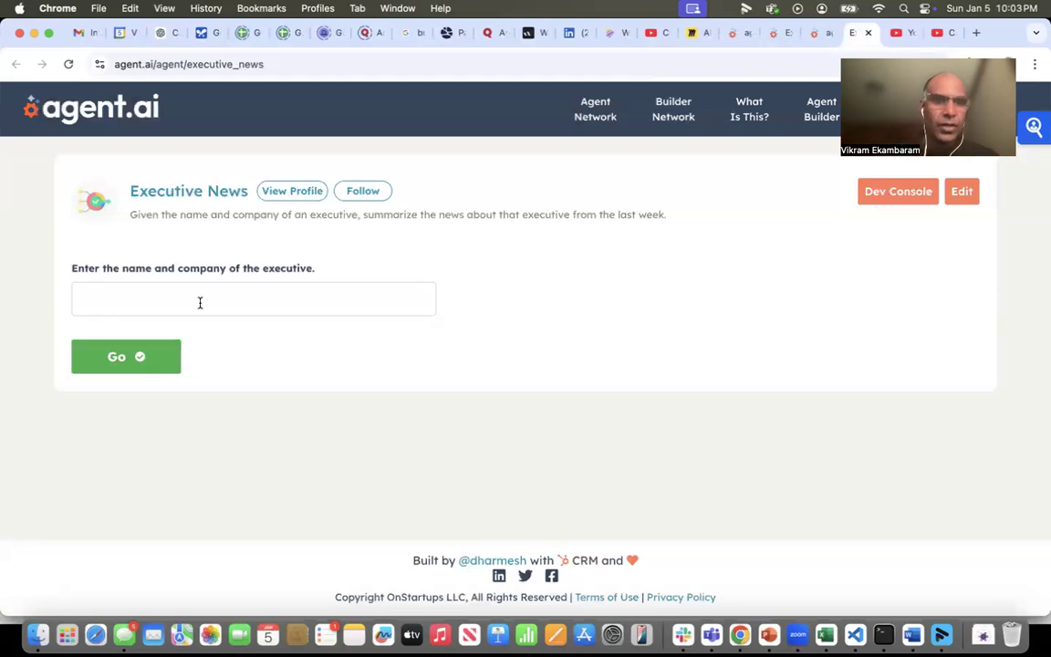
{"action": "left_click", "coordinate": [199, 302]}
{"action": "left_click", "coordinate": [193, 339]}
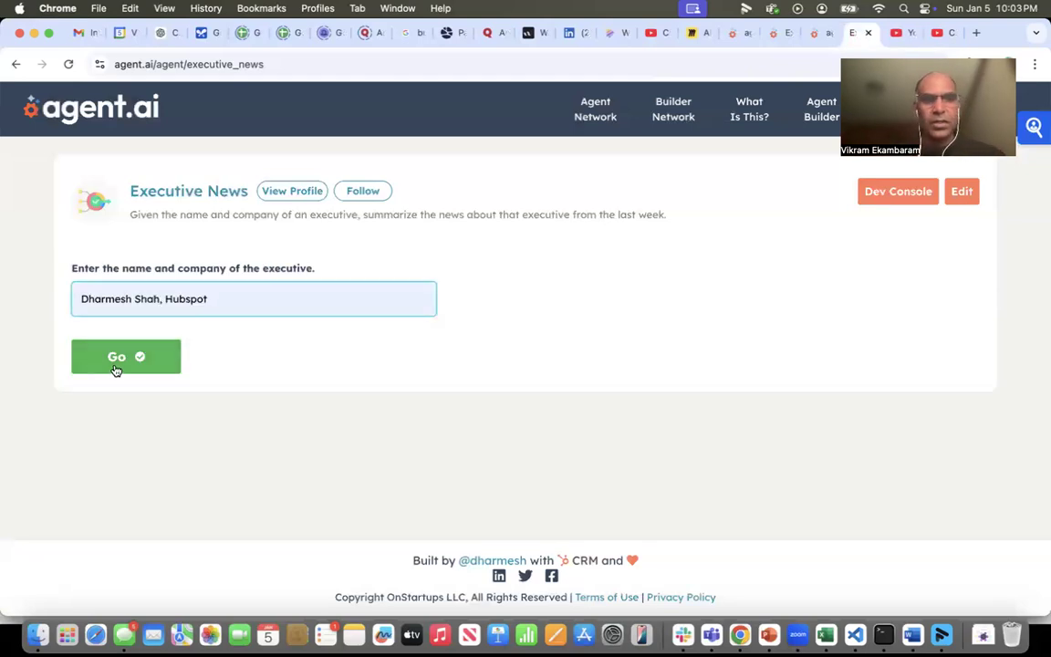
{"action": "left_click", "coordinate": [115, 368]}
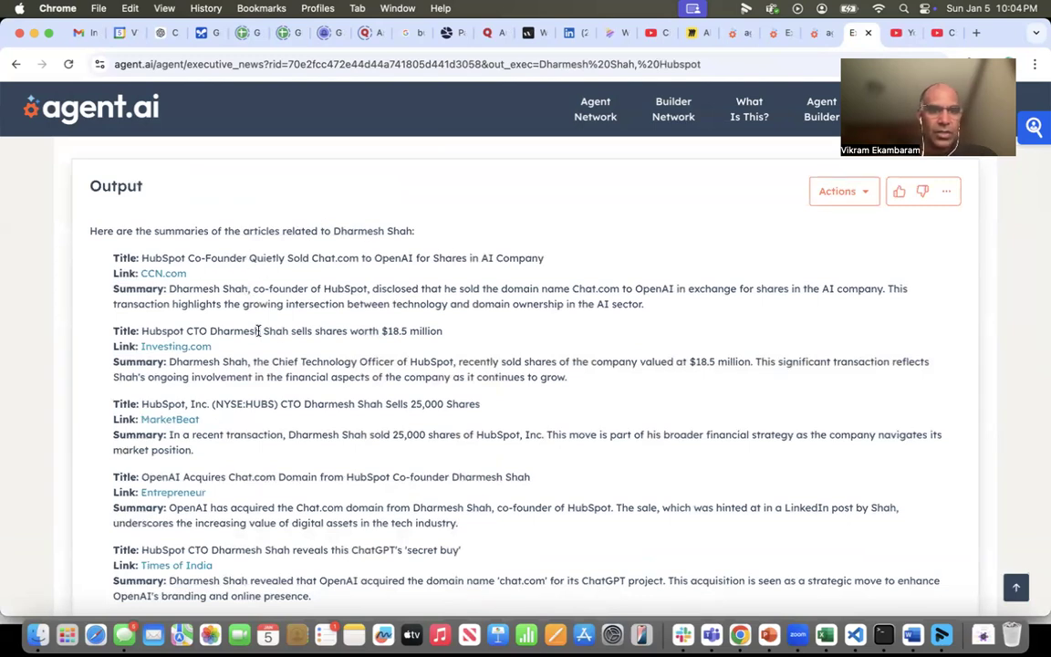
- Review the titles, links and summaries of all the articles in the agent's output
{"action": "scroll", "coordinate": [329, 338], "scroll_direction": "down", "scroll_amount": 2}
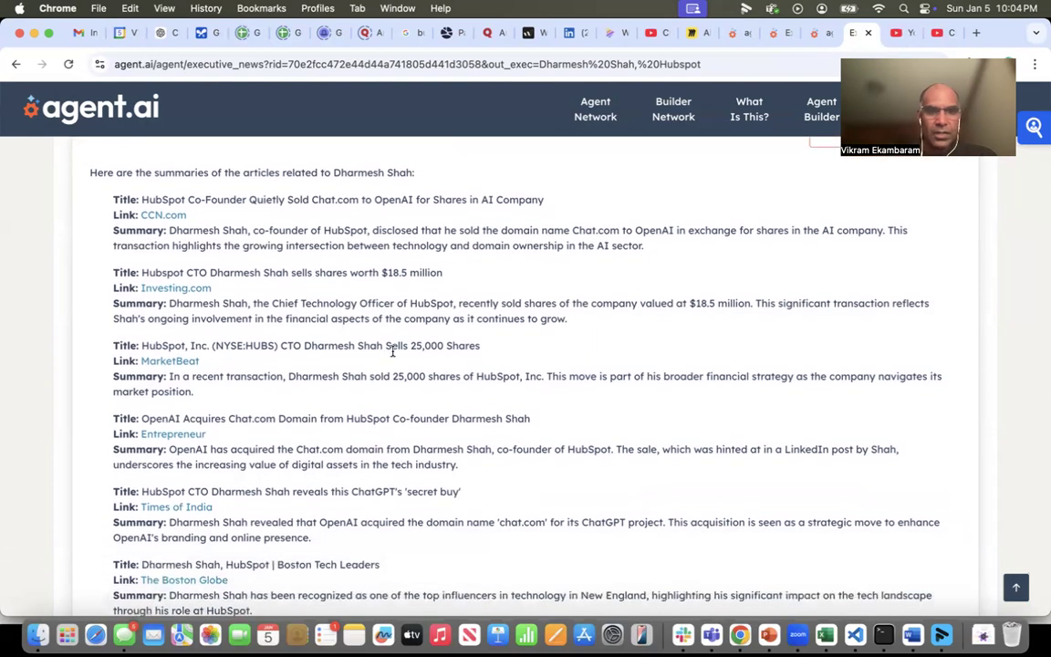
{"action": "scroll", "coordinate": [345, 397], "scroll_direction": "down", "scroll_amount": 2}
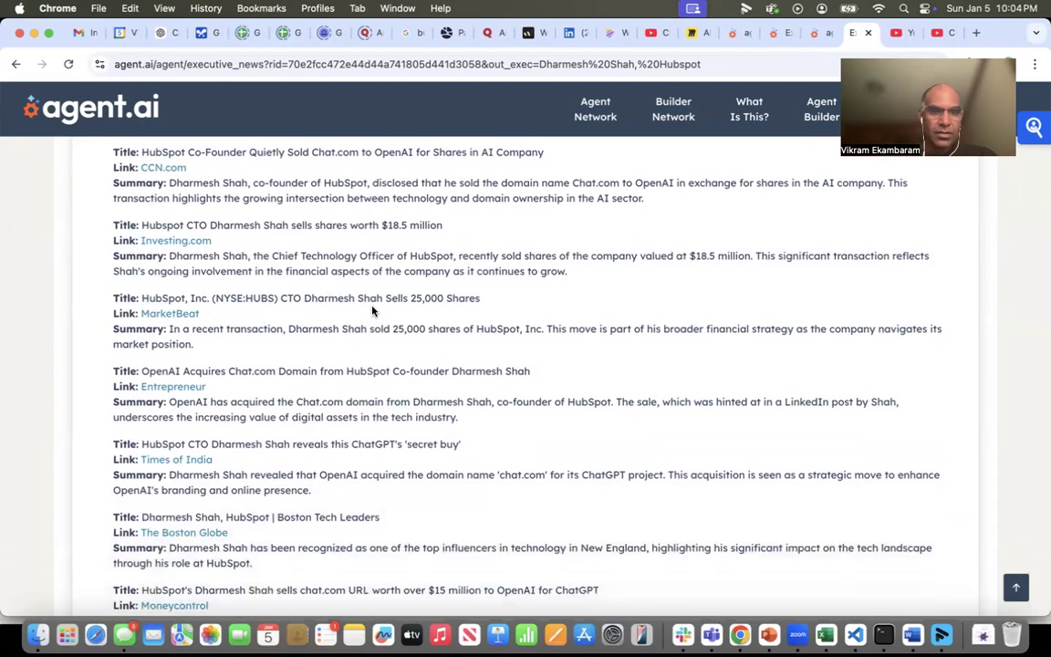
{"action": "scroll", "coordinate": [311, 354], "scroll_direction": "down", "scroll_amount": 2}
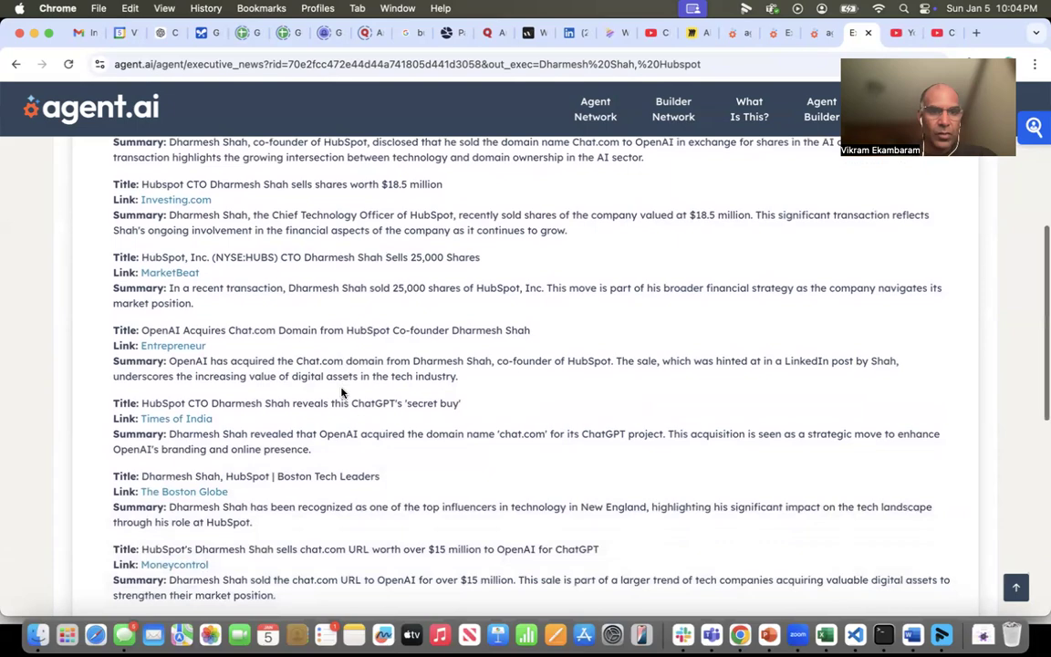
{"action": "scroll", "coordinate": [322, 416], "scroll_direction": "down", "scroll_amount": 2}
{"action": "scroll", "coordinate": [307, 451], "scroll_direction": "down", "scroll_amount": 6}
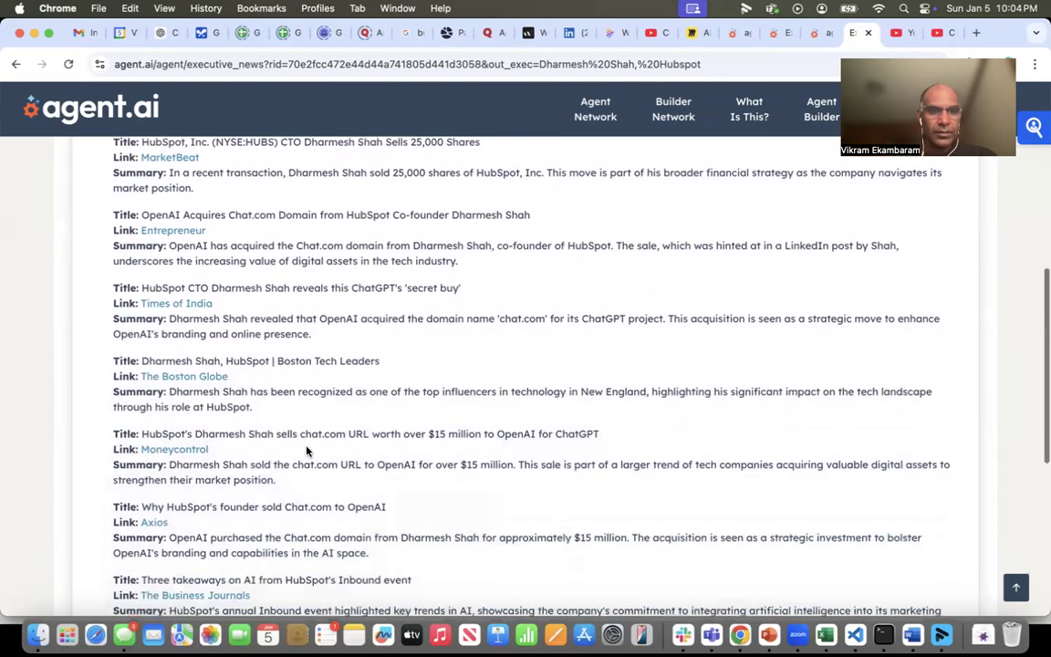
{"action": "scroll", "coordinate": [307, 451], "scroll_direction": "down", "scroll_amount": 3}
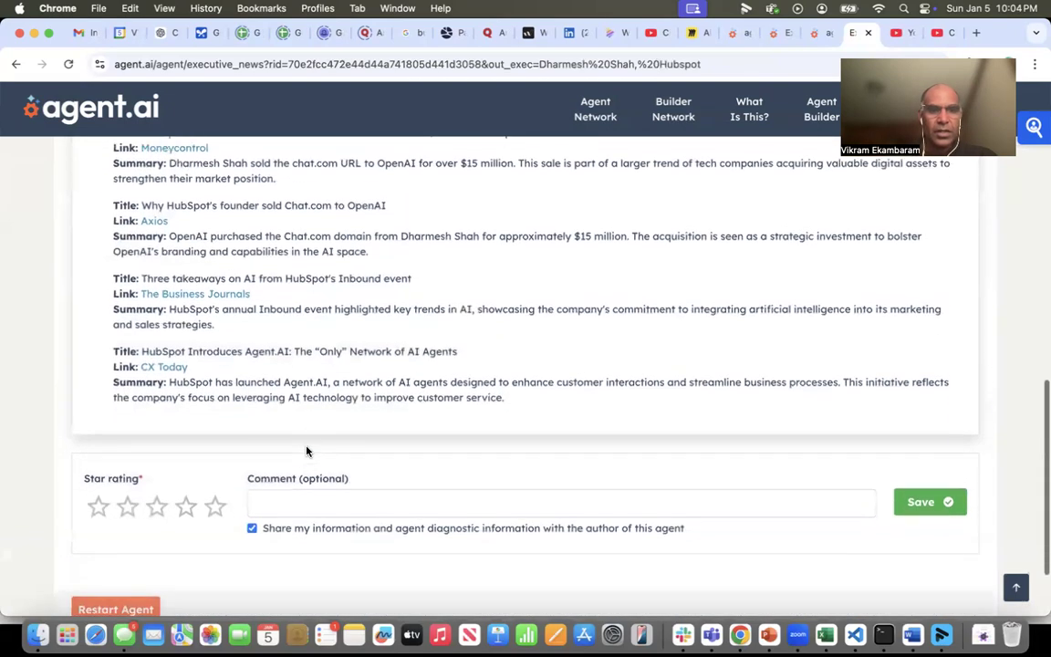
{"action": "scroll", "coordinate": [370, 329], "scroll_direction": "up", "scroll_amount": 4}
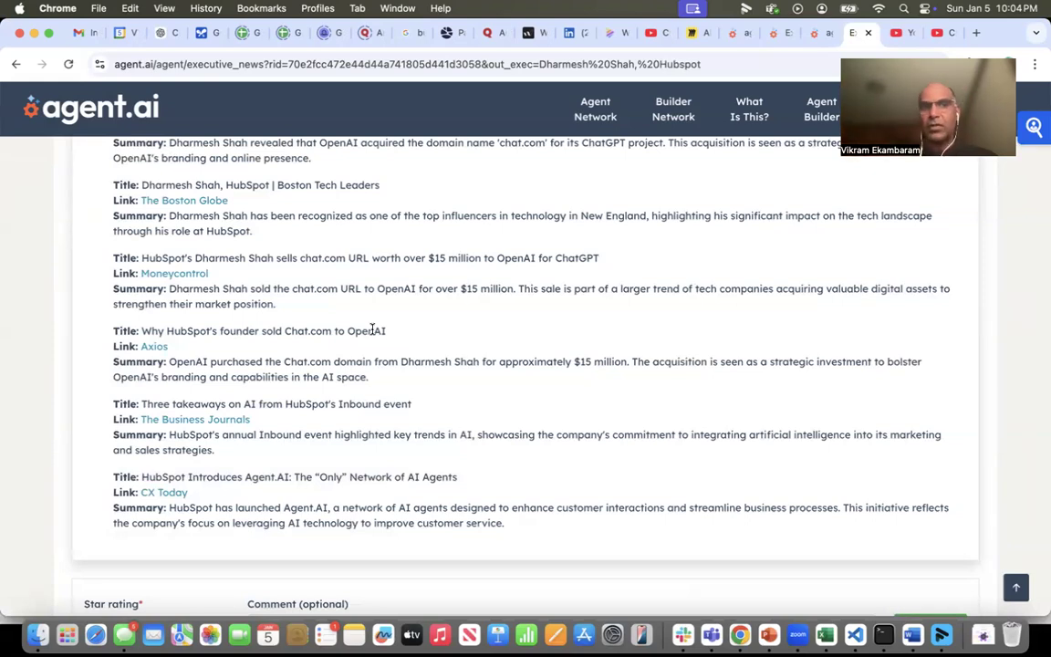
{"action": "scroll", "coordinate": [372, 332], "scroll_direction": "up", "scroll_amount": 10}
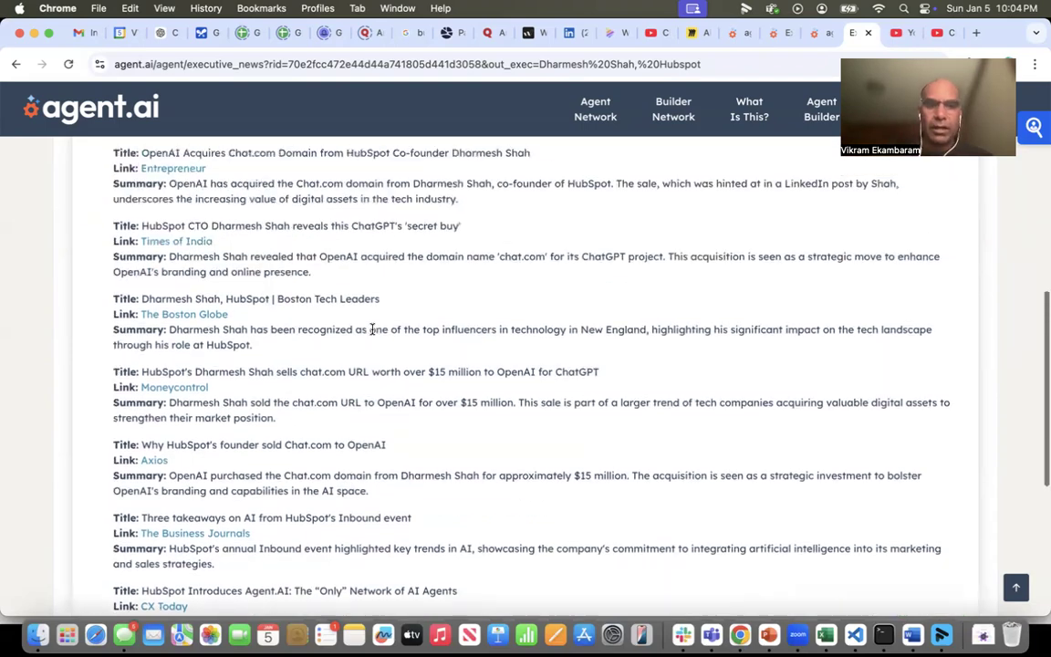
{"action": "scroll", "coordinate": [372, 334], "scroll_direction": "up", "scroll_amount": 1}
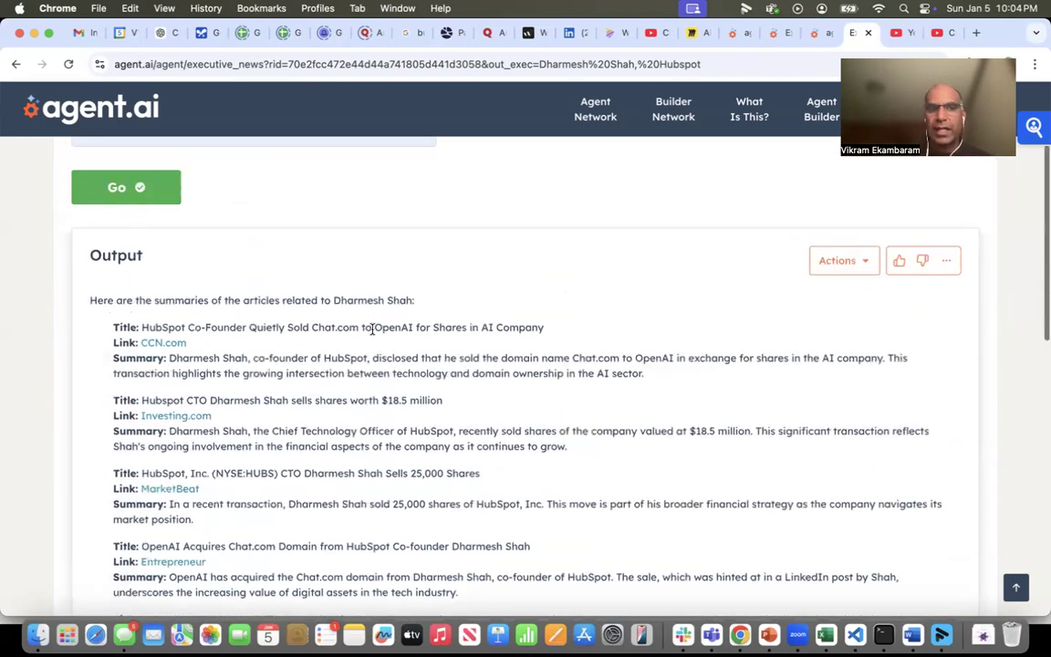